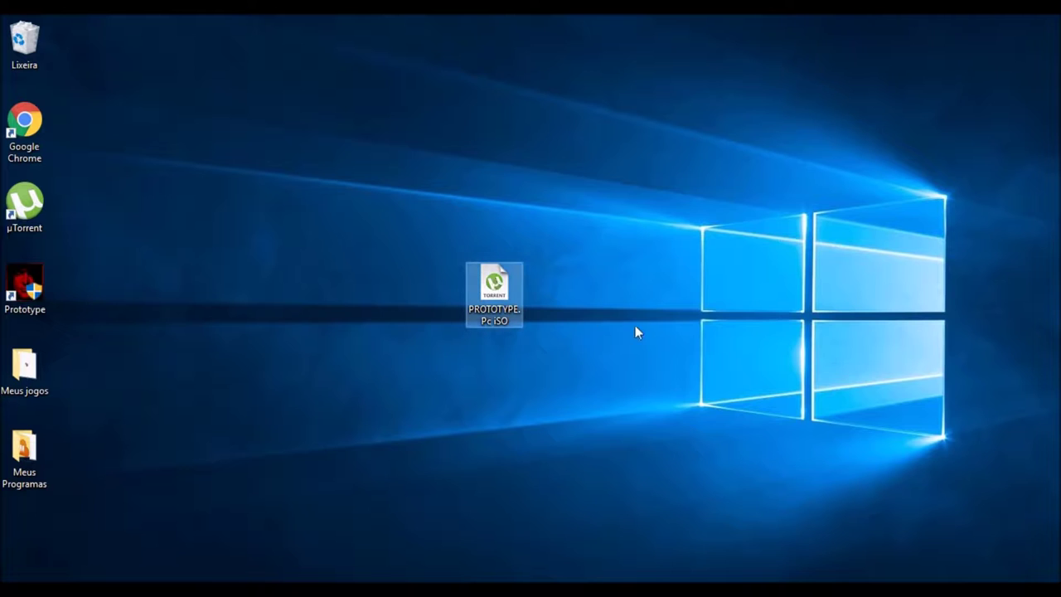
Step: Open the PROTOTYPE.Pc iSO torrent to view its download options, cancel adding it and minimize the torrent program
double_click(520, 310)
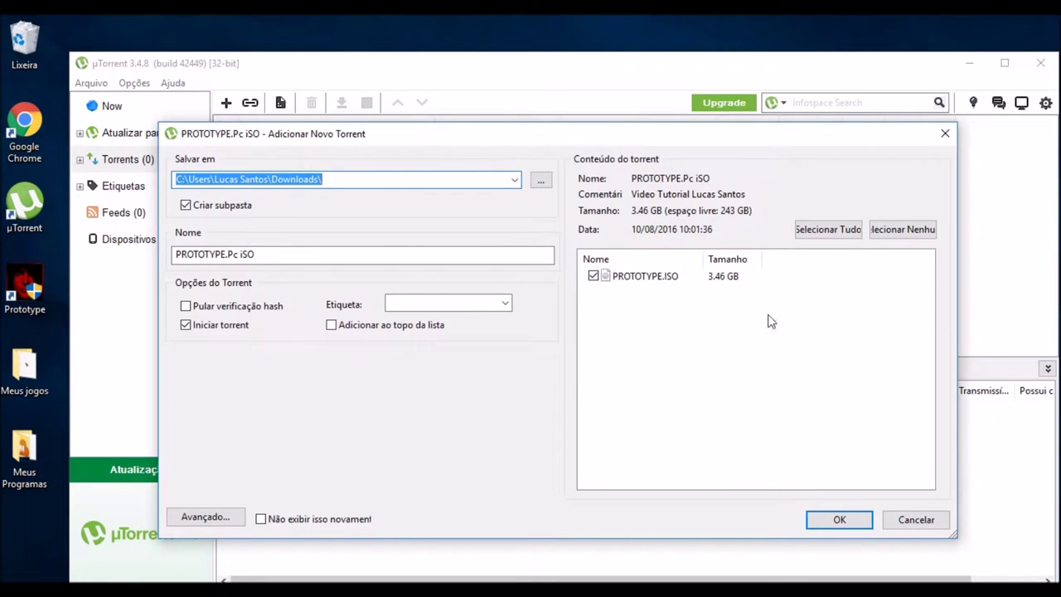
click(912, 519)
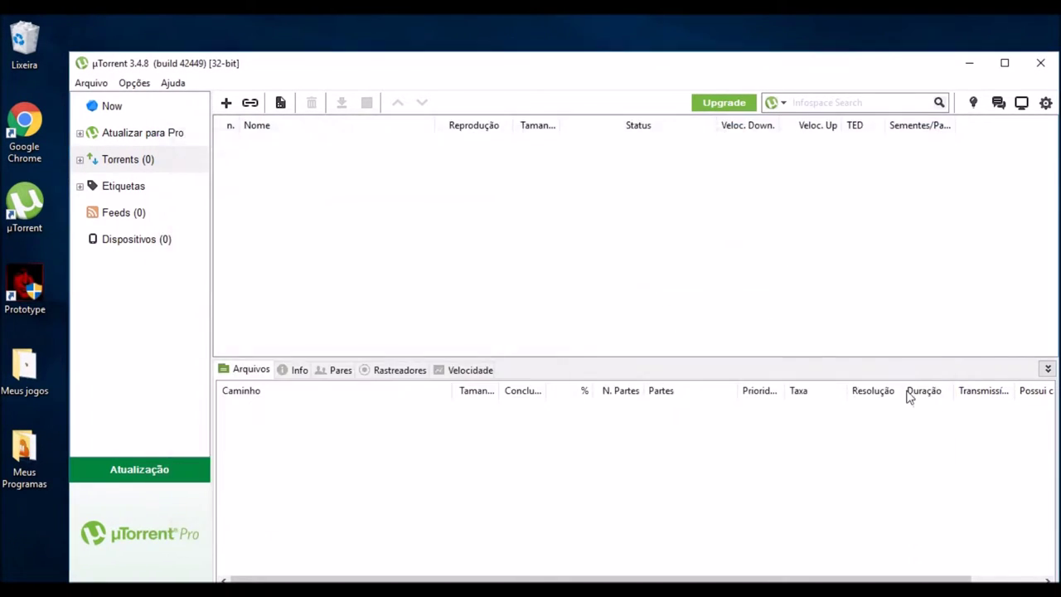
click(969, 63)
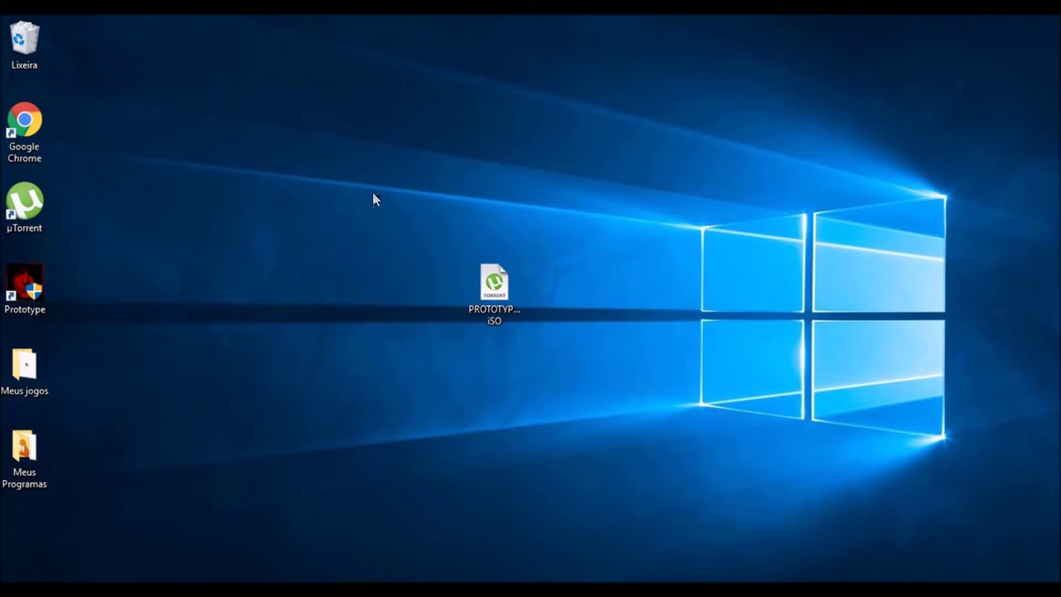
Step: Empty the Recycle Bin and close its window
double_click(27, 54)
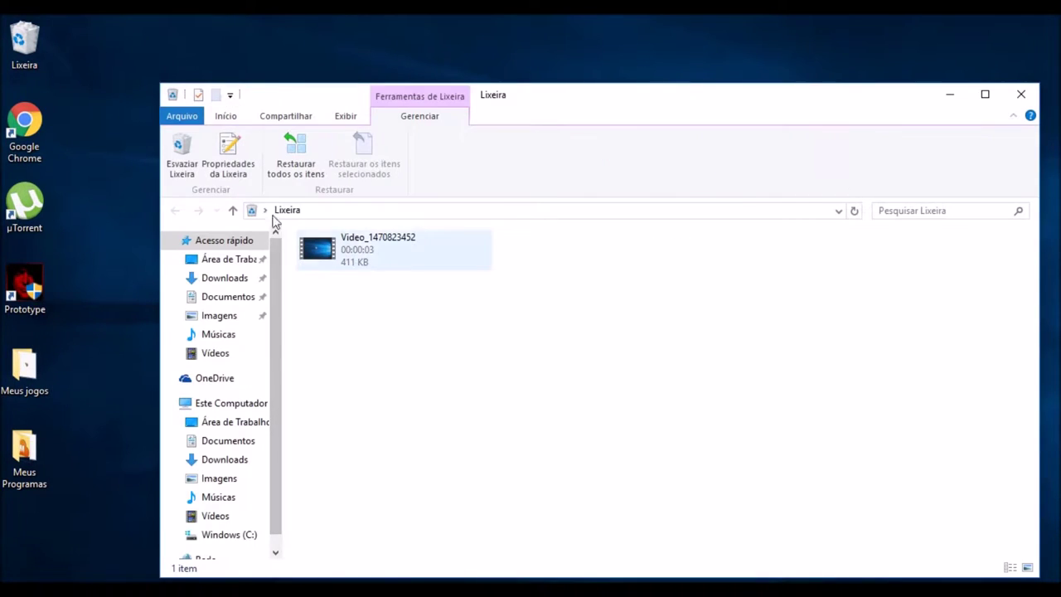
click(606, 353)
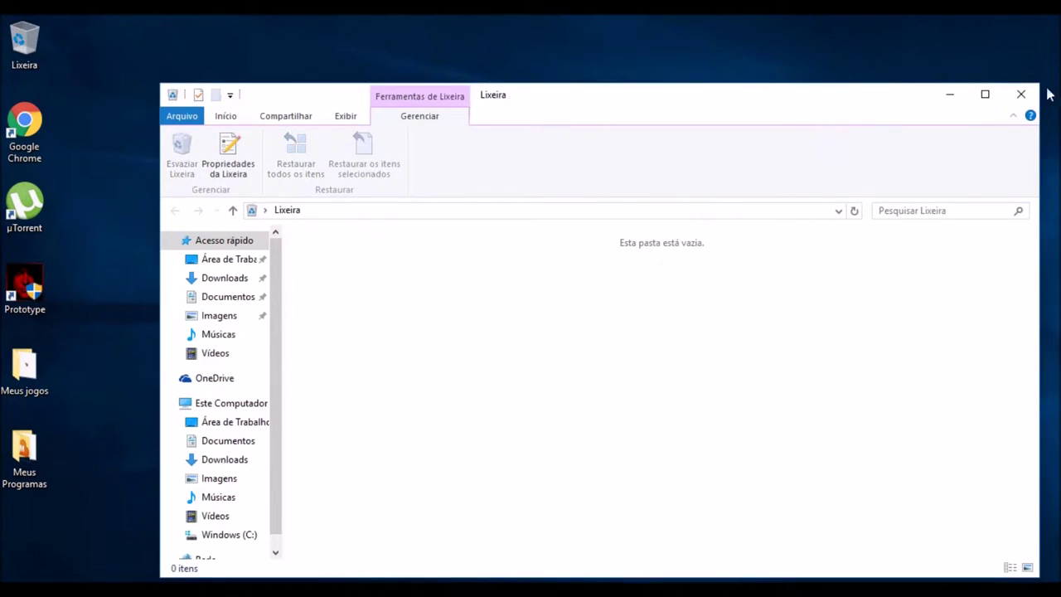
click(1024, 96)
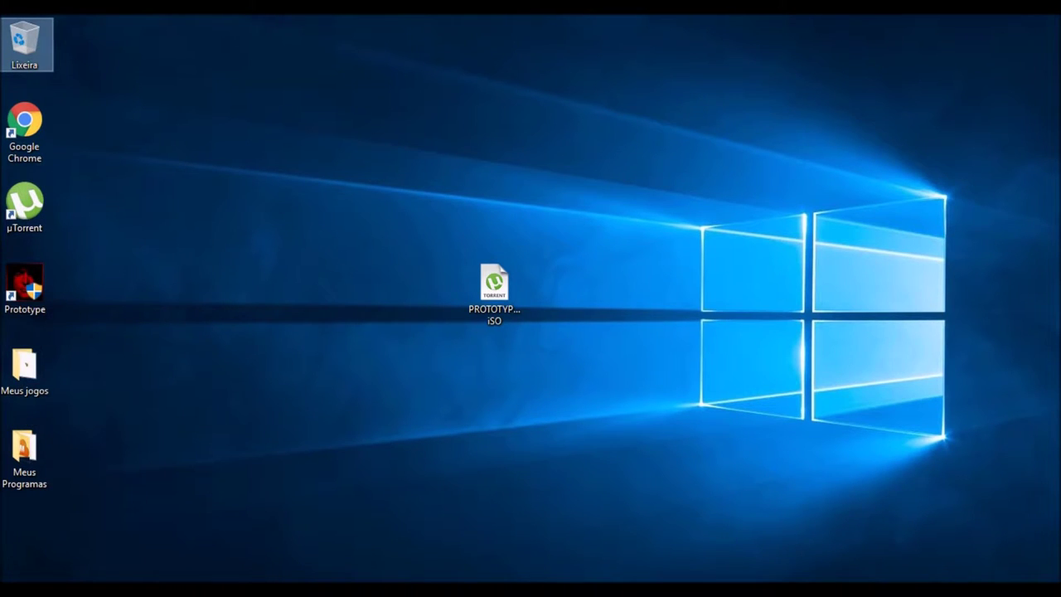
Step: Move the Setup aTube Catcher-Aprenda Rápido file from the Downloads folder to the Recycle Bin
key(super+e)
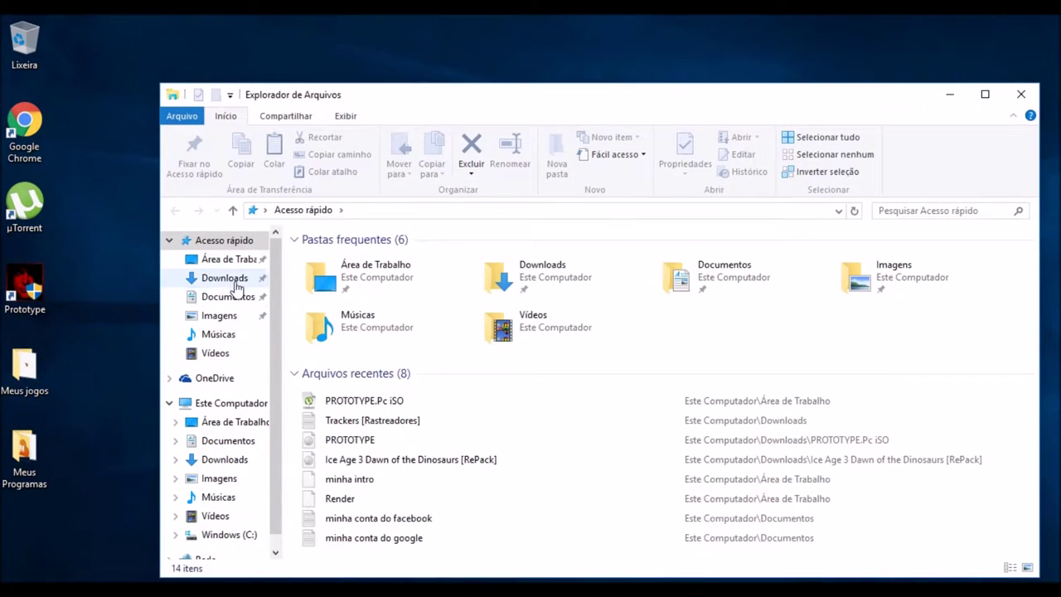
click(236, 283)
click(429, 309)
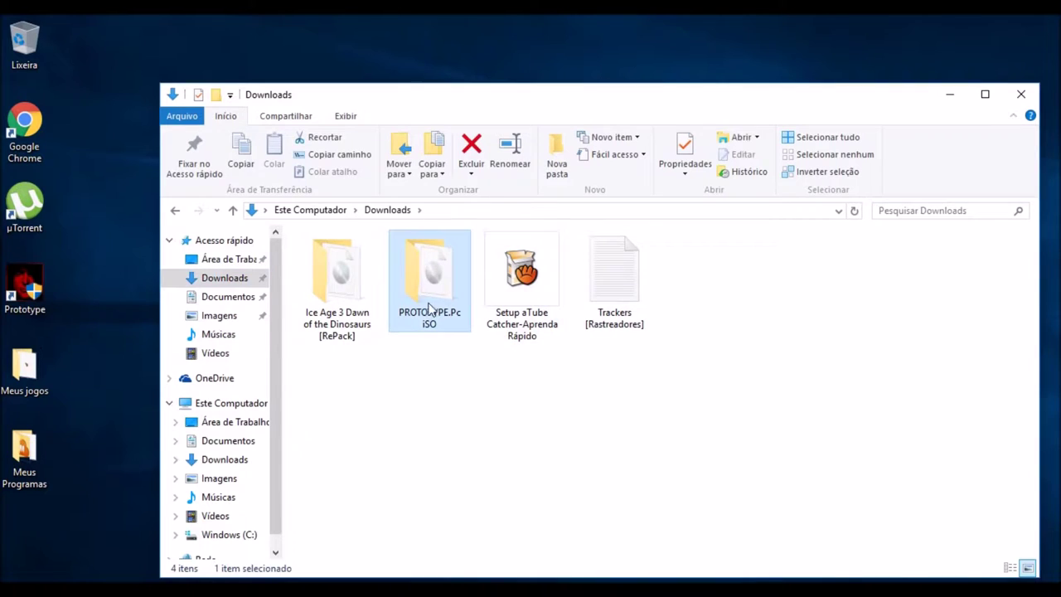
drag(521, 282, 25, 65)
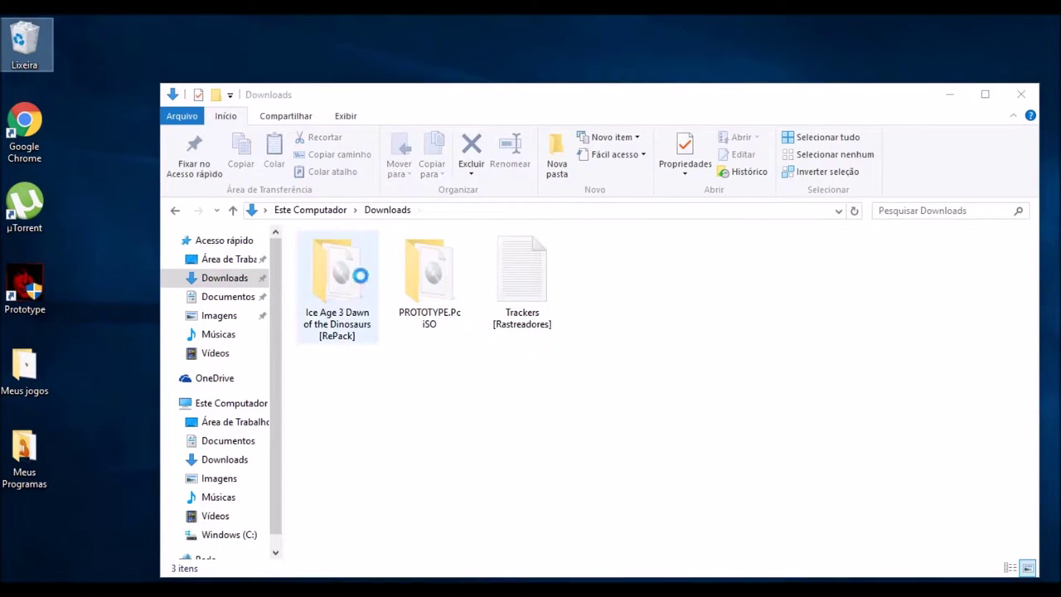
Step: Open the PROTOTYPE.Pc iSO folder in Downloads and select the PROTOTYPE disc image
double_click(449, 293)
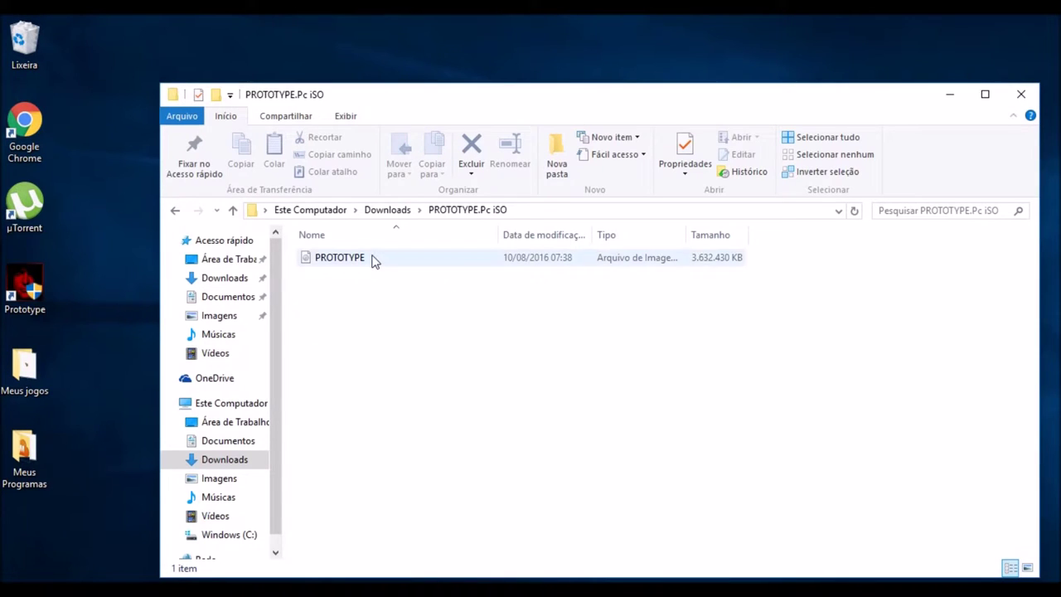
click(389, 262)
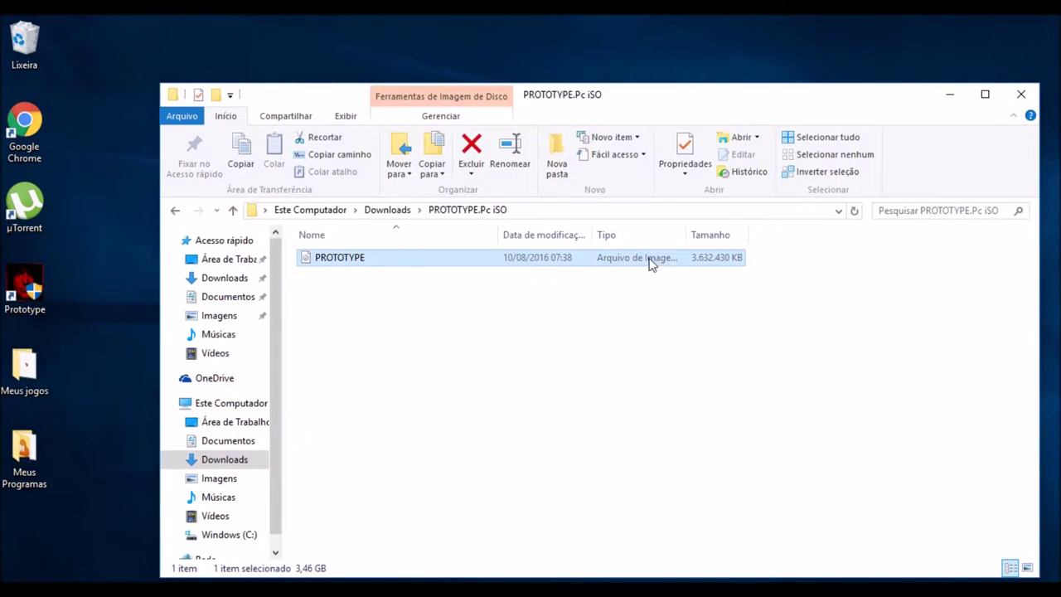
click(390, 300)
click(394, 258)
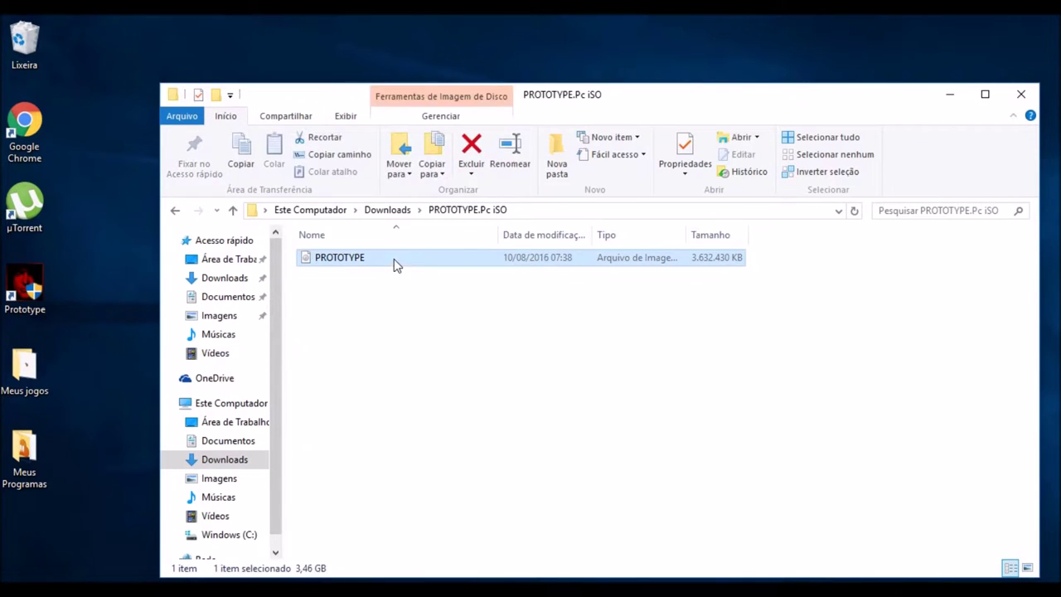
click(464, 353)
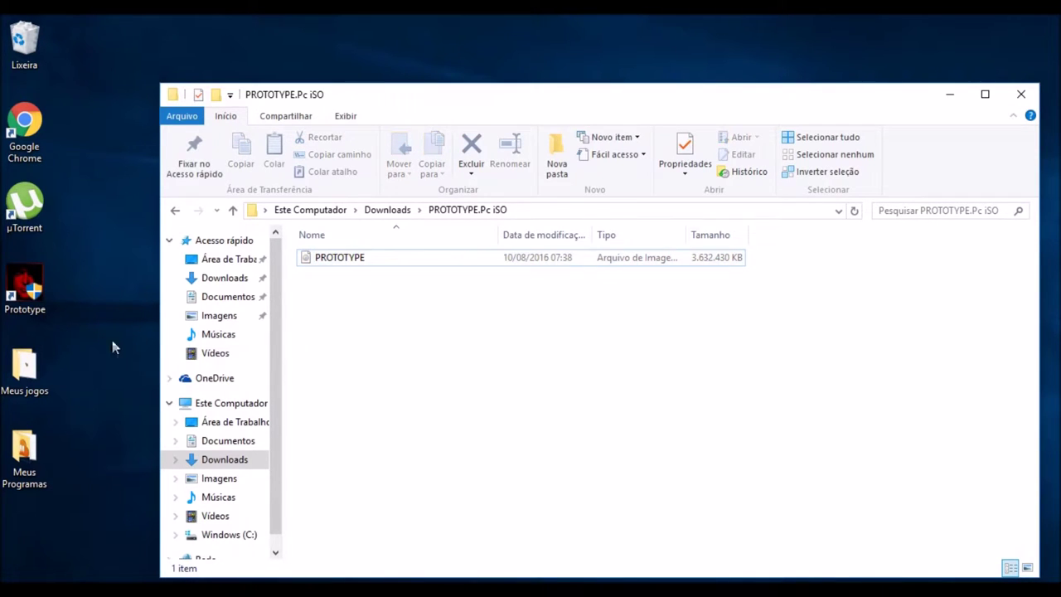
click(373, 258)
click(465, 362)
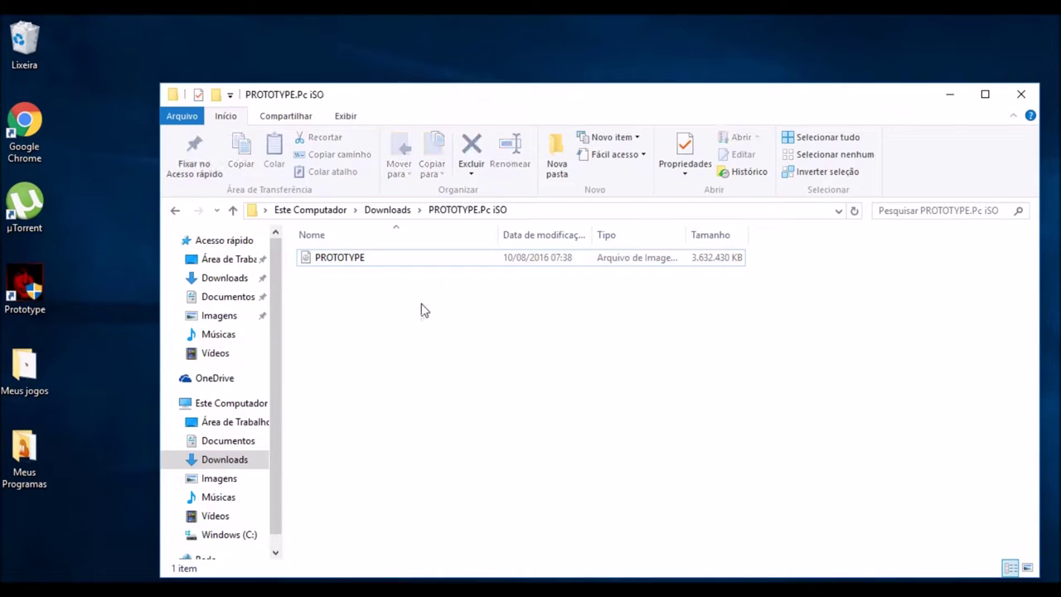
click(404, 260)
click(499, 406)
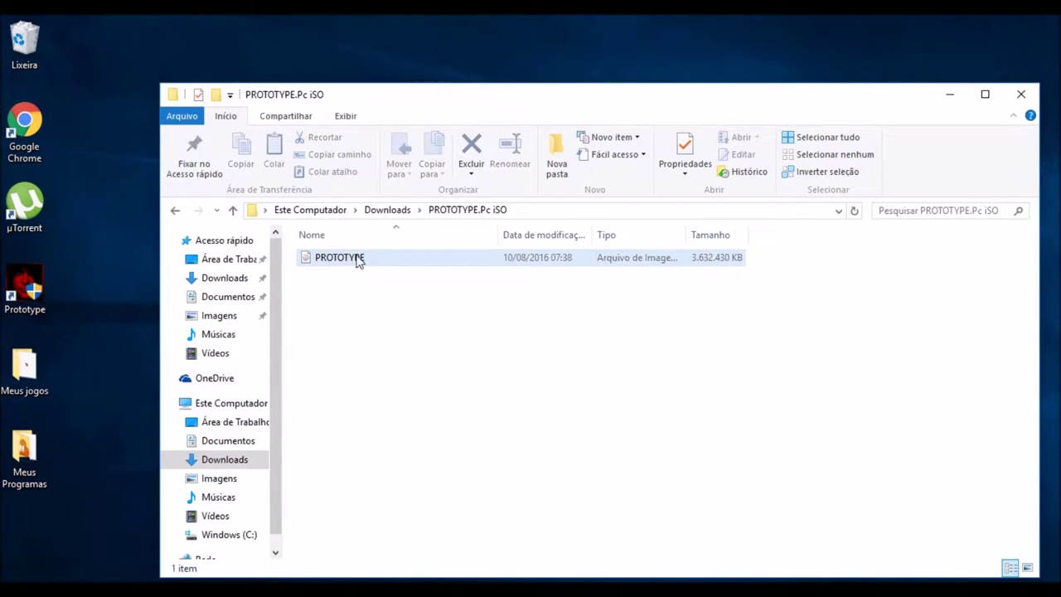
click(431, 262)
click(454, 358)
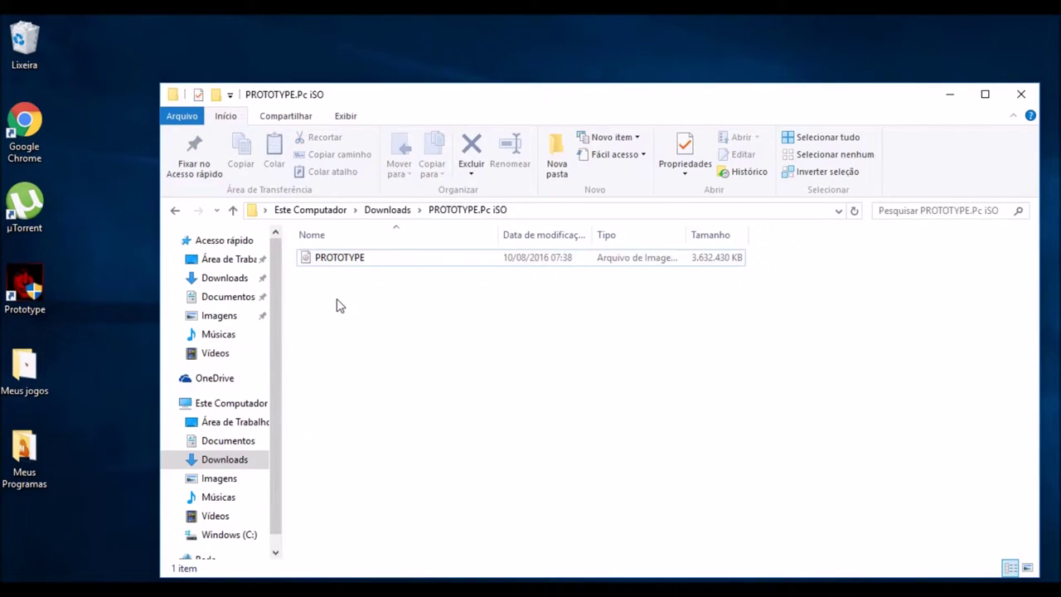
click(426, 266)
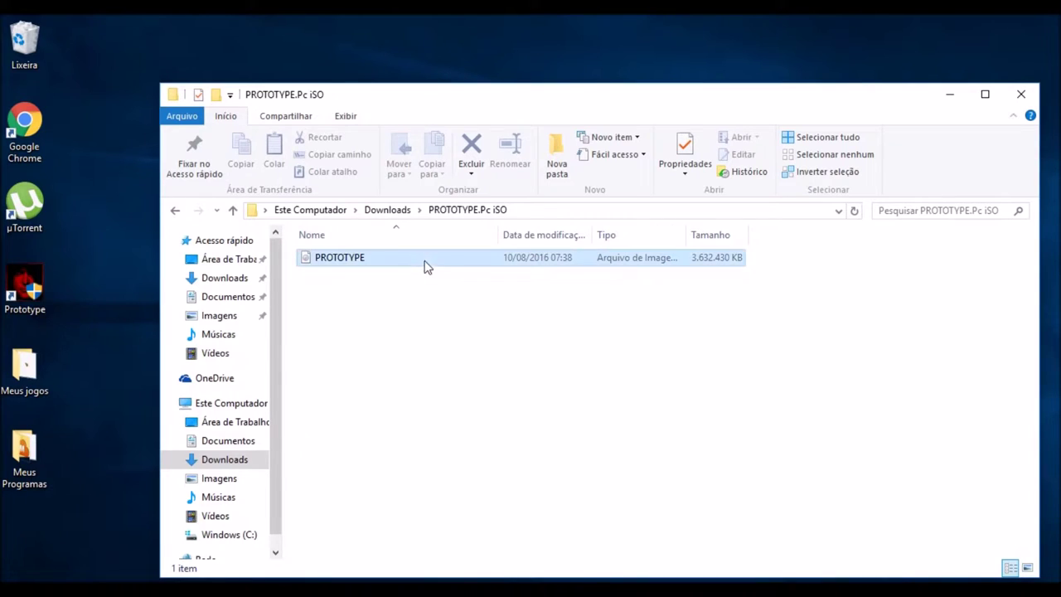
Step: Examine which programs are offered for opening the PROTOTYPE disc image
click(348, 260)
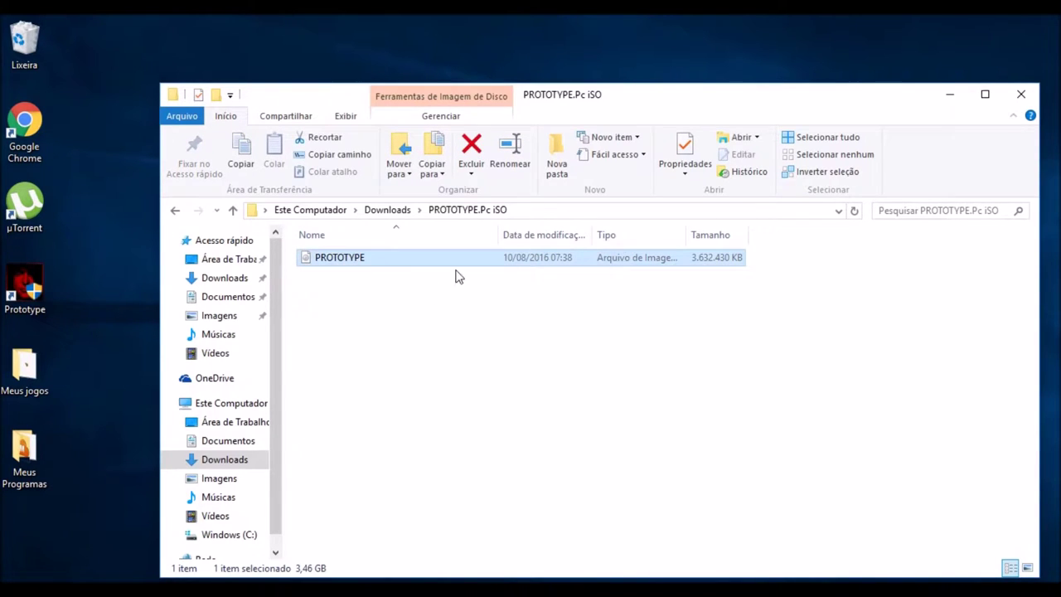
right_click(379, 253)
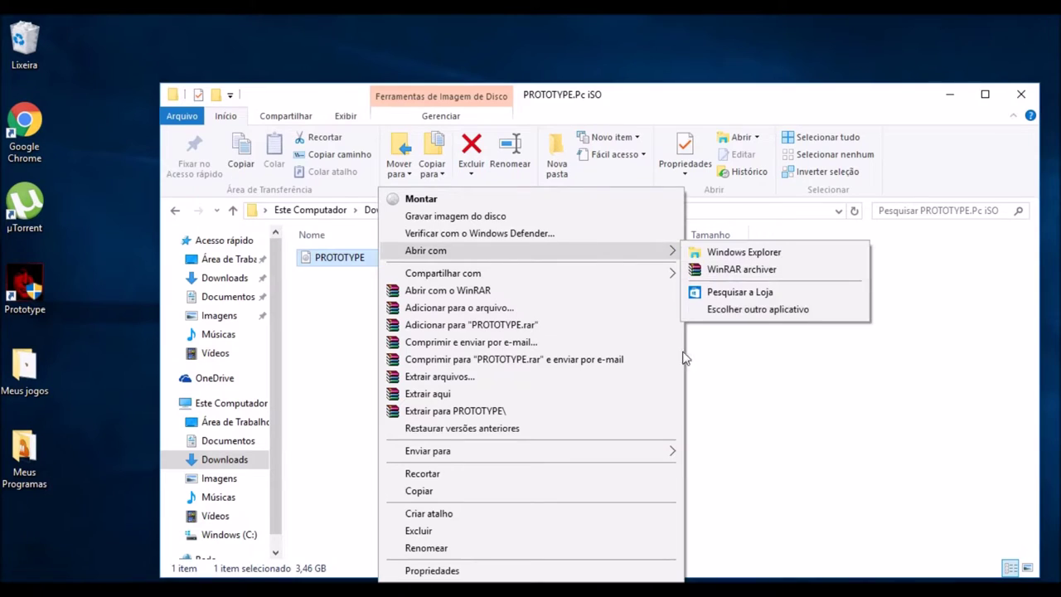
click(696, 378)
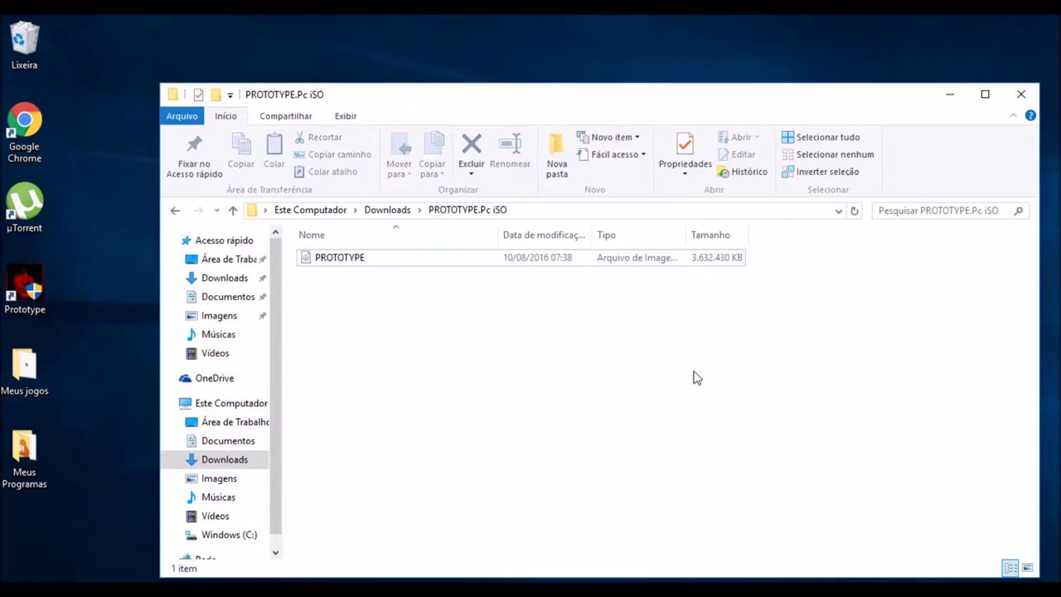
Step: Mount the PROTOTYPE disc image and start the setup application from the mounted drive
double_click(466, 266)
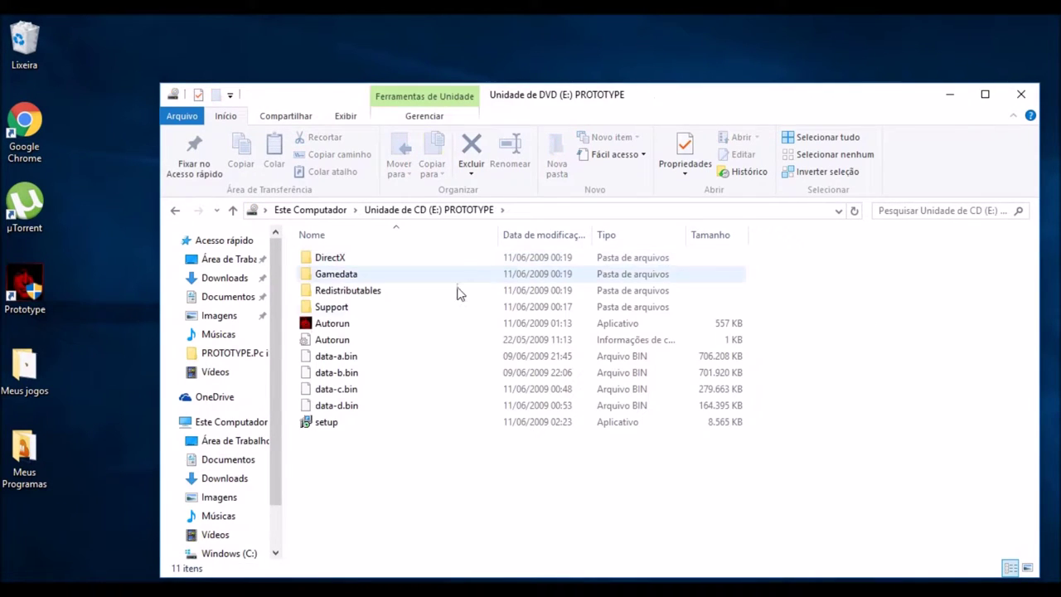
click(375, 427)
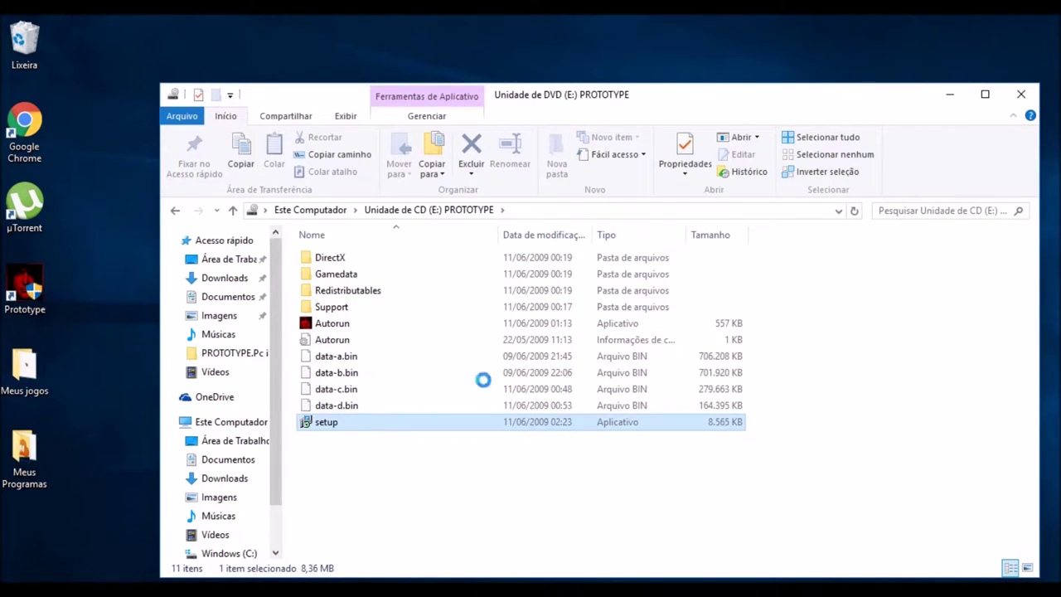
right_click(426, 430)
click(456, 217)
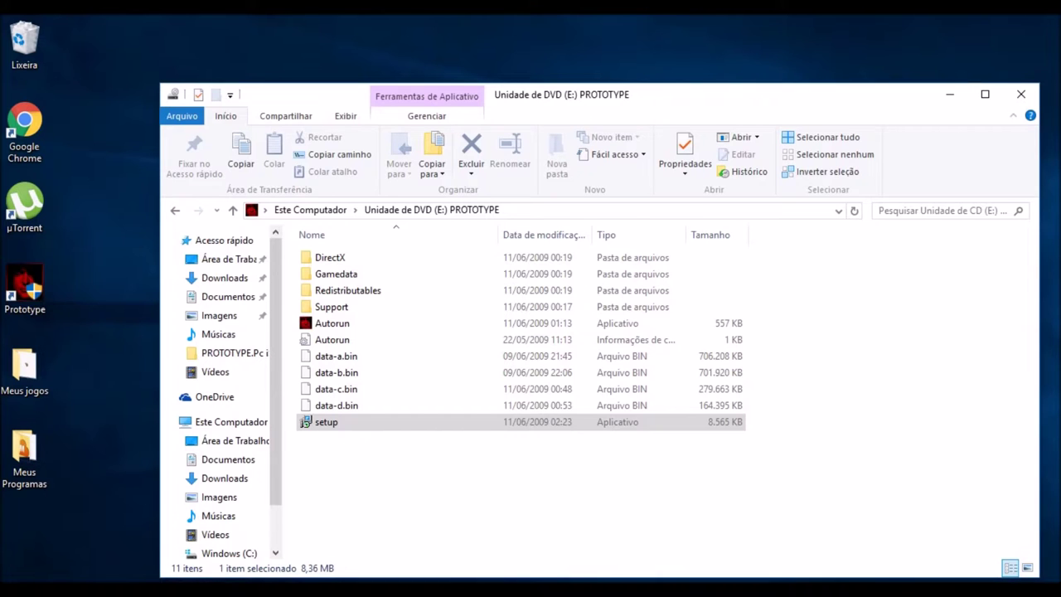
Step: Close the mounted drive's window and cancel the Prototype setup's uninstall dialog
click(1021, 95)
drag(490, 290, 328, 199)
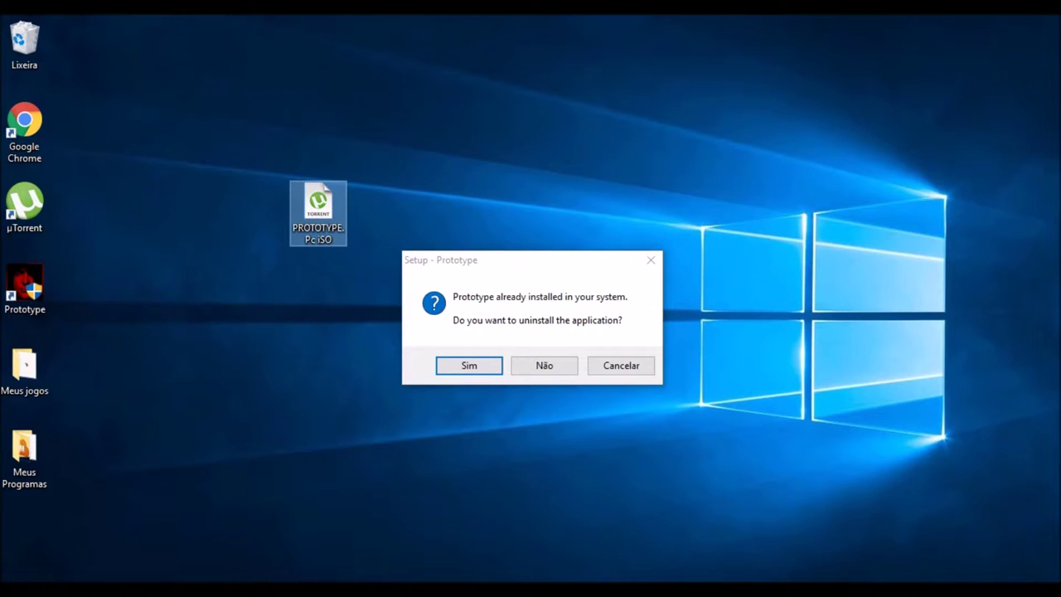
drag(473, 266, 372, 216)
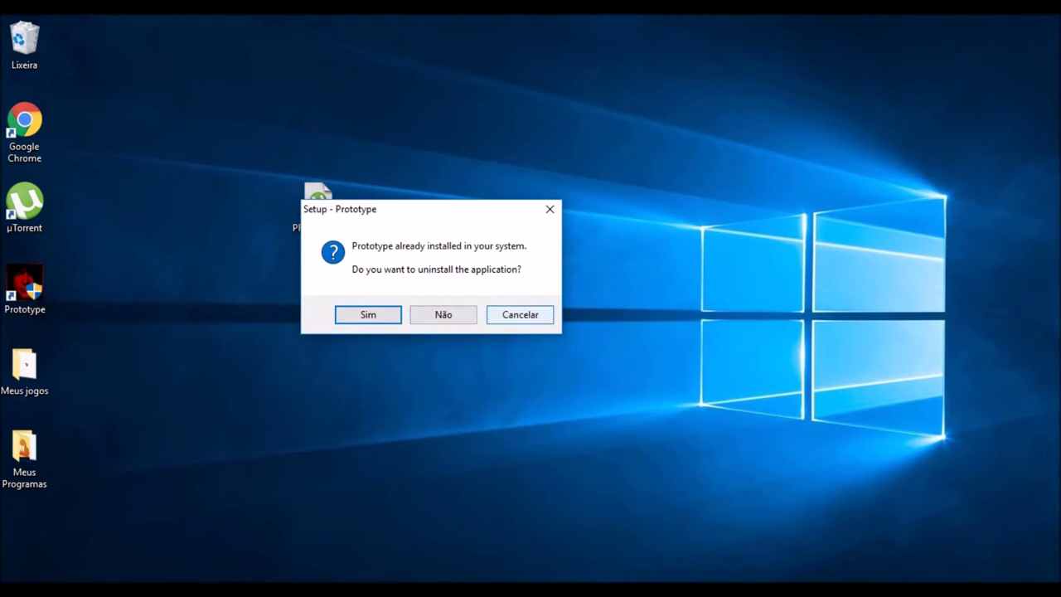
click(510, 315)
Step: Move the PROTOTYPE torrent and the Prototype shortcut on the desktop, and review and accept the shortcut's compatibility settings
drag(316, 228, 491, 228)
drag(15, 287, 637, 295)
right_click(626, 305)
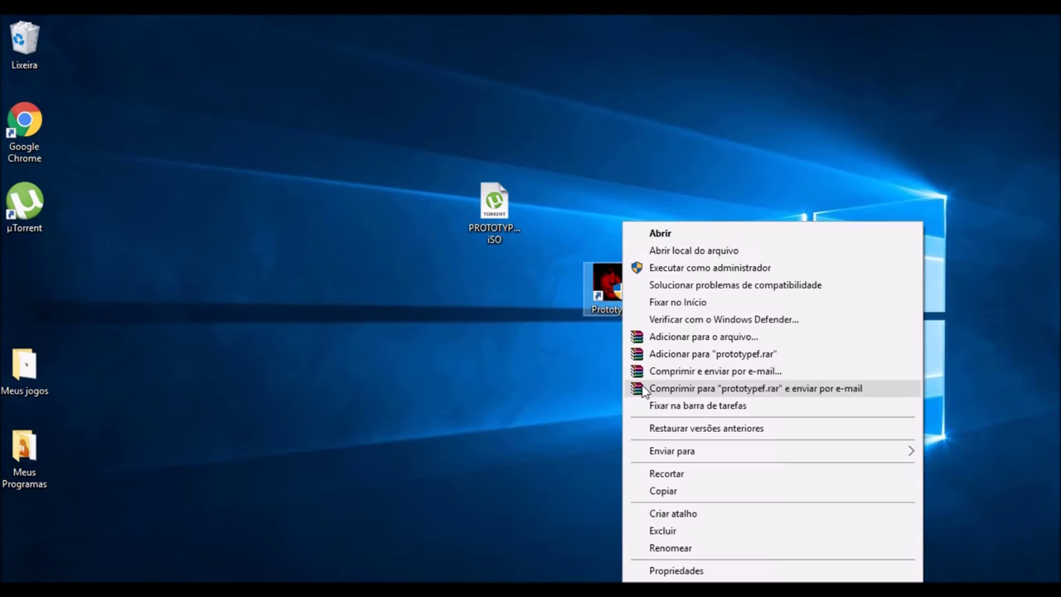
click(679, 571)
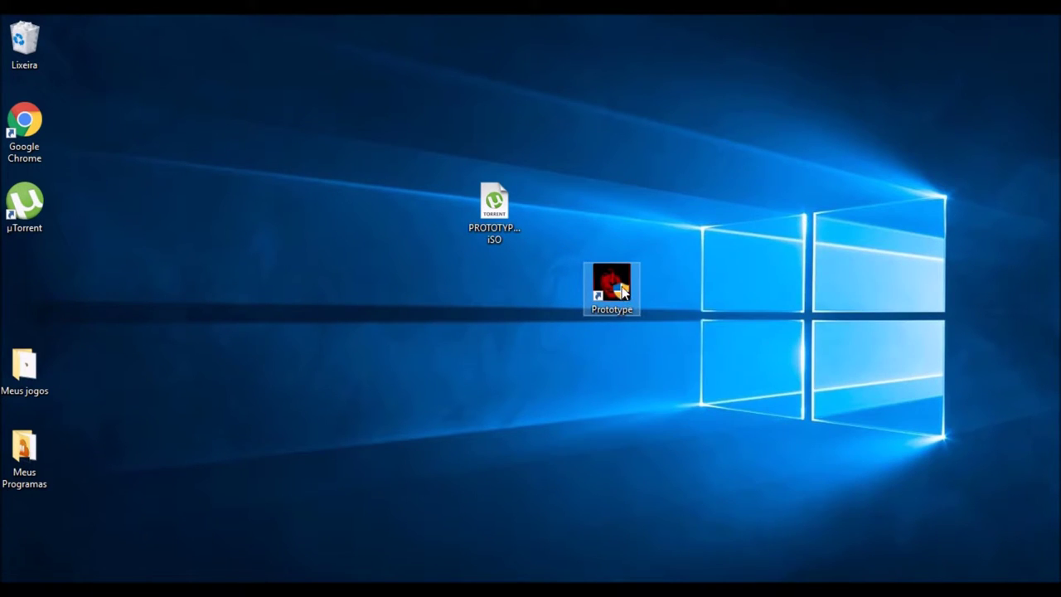
click(854, 217)
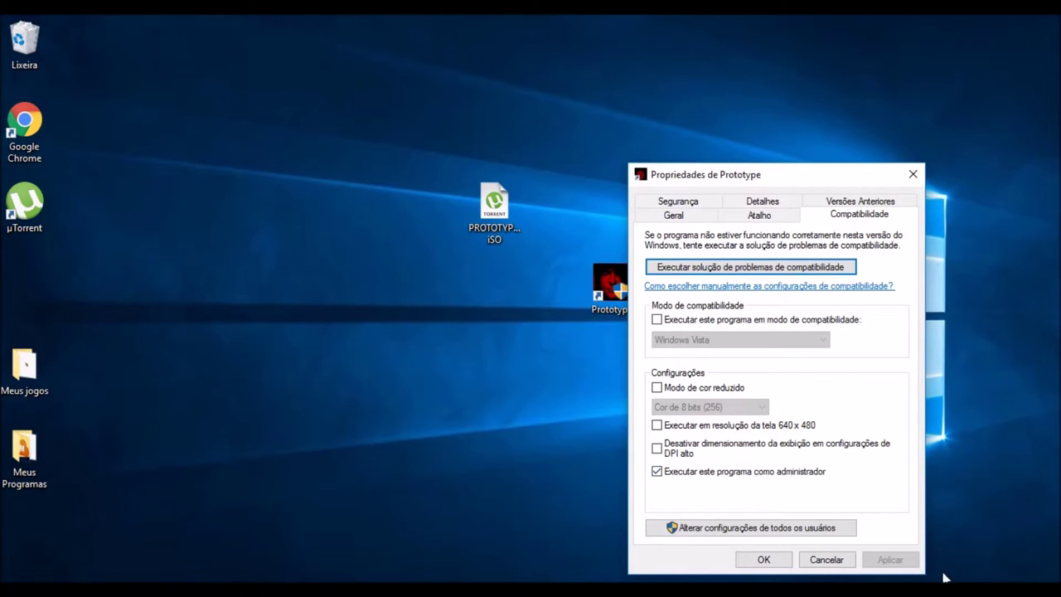
click(744, 565)
Step: Place the Prototype shortcut beside the torrent file and move the Meus jogos and Meus Programas folders up below µTorrent
drag(613, 348, 405, 211)
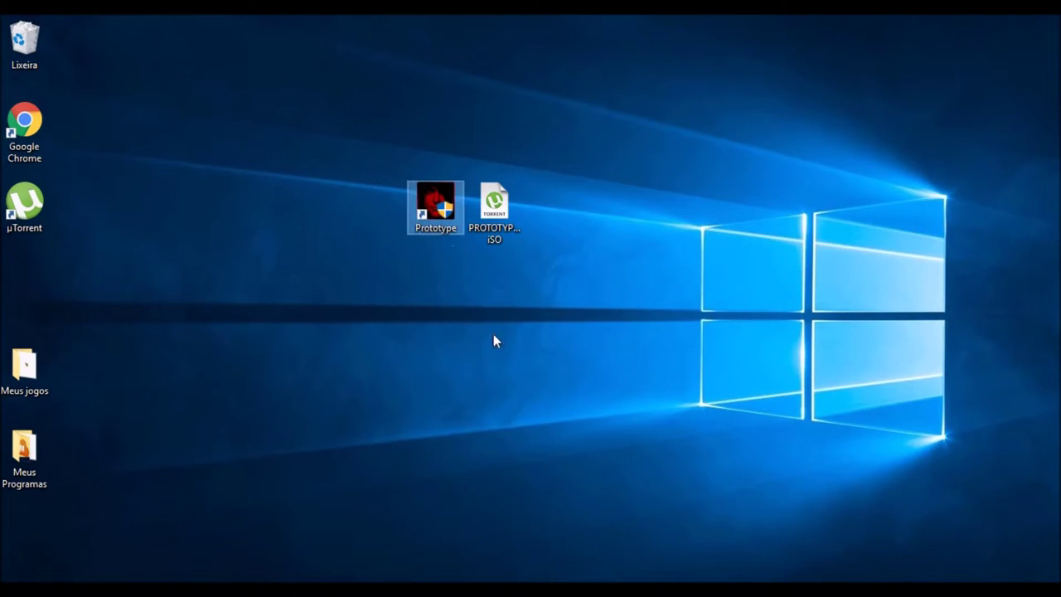
click(395, 353)
drag(36, 390, 24, 283)
drag(45, 455, 46, 373)
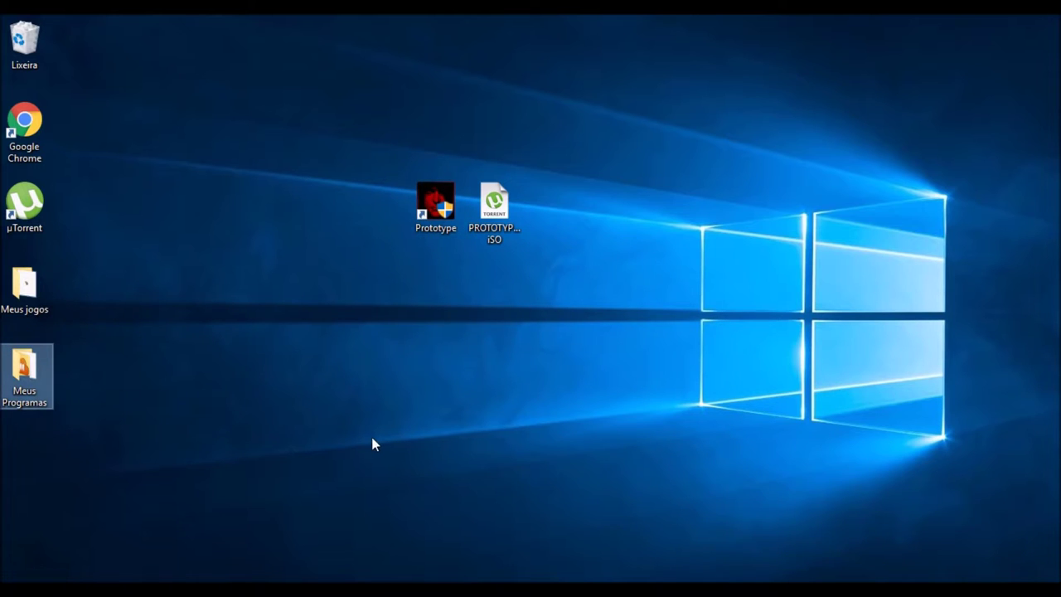
key(F7)
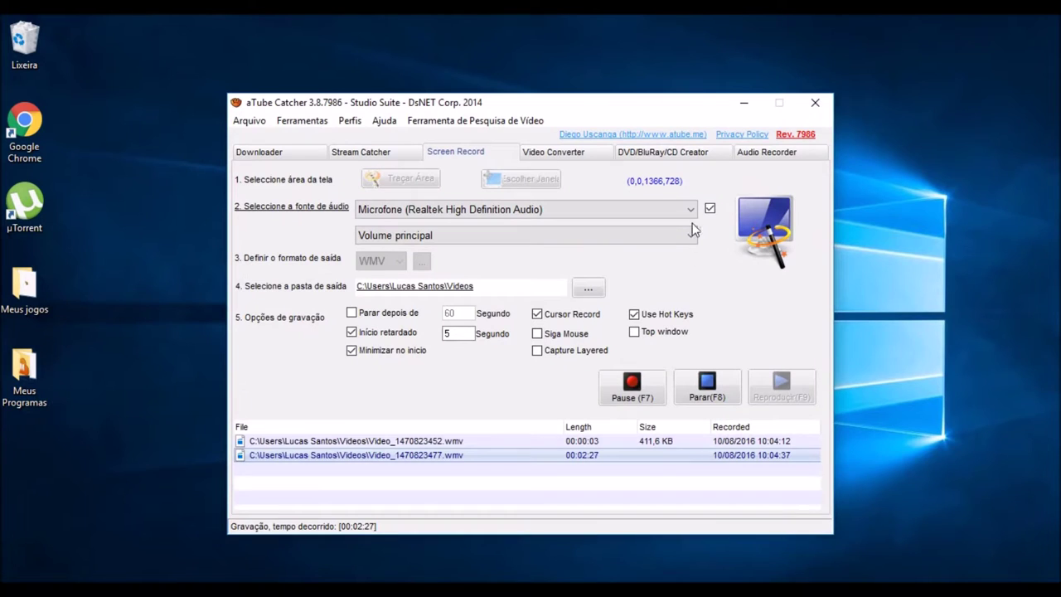
click(733, 105)
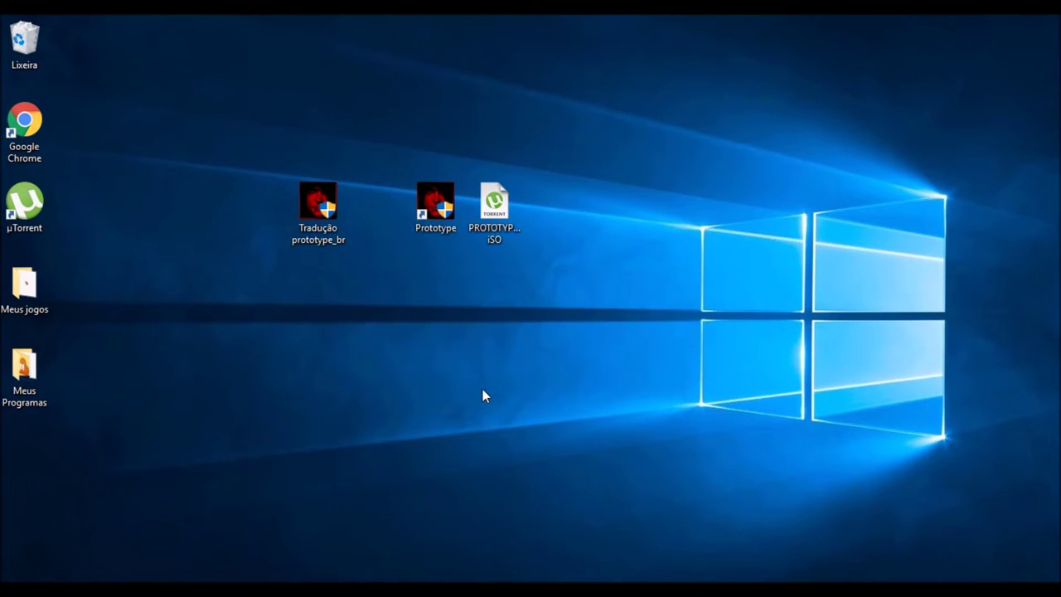
mouse_move(318, 204)
mouse_down()
mouse_move(403, 377)
mouse_move(296, 222)
mouse_move(321, 206)
mouse_move(367, 296)
mouse_move(338, 204)
mouse_up()
click(321, 323)
click(735, 290)
drag(791, 295, 265, 112)
click(390, 270)
Step: Run the Tradução prototype_br installer on the desktop as administrator
click(320, 203)
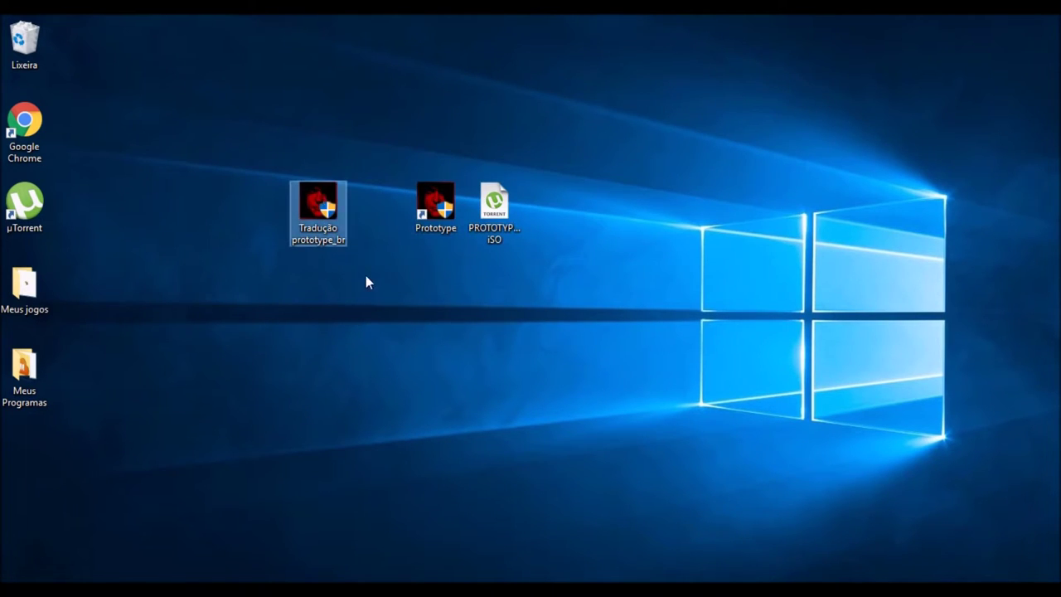
right_click(320, 219)
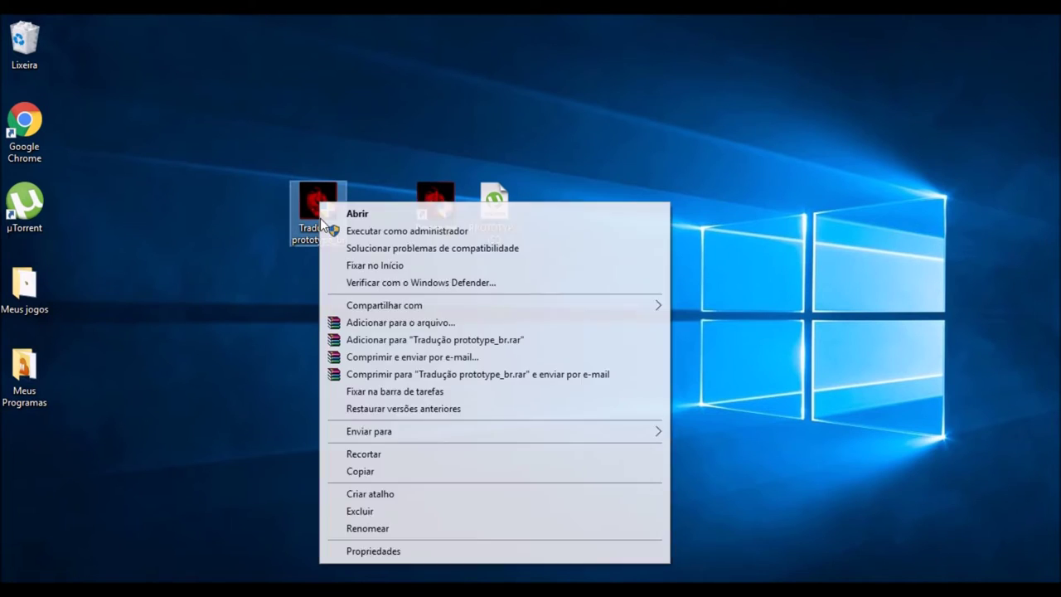
click(339, 231)
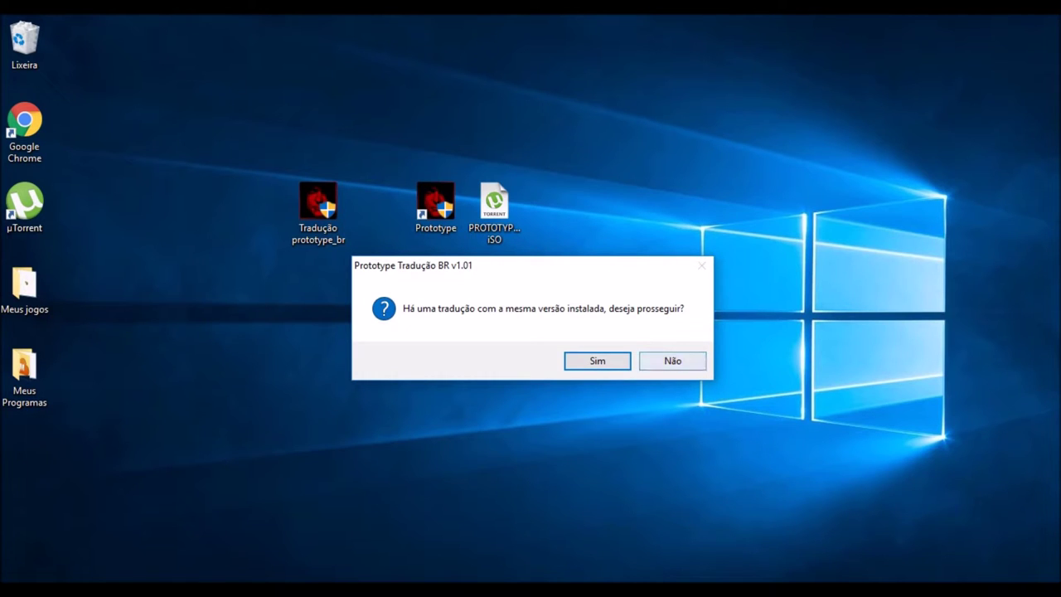
drag(453, 268, 353, 267)
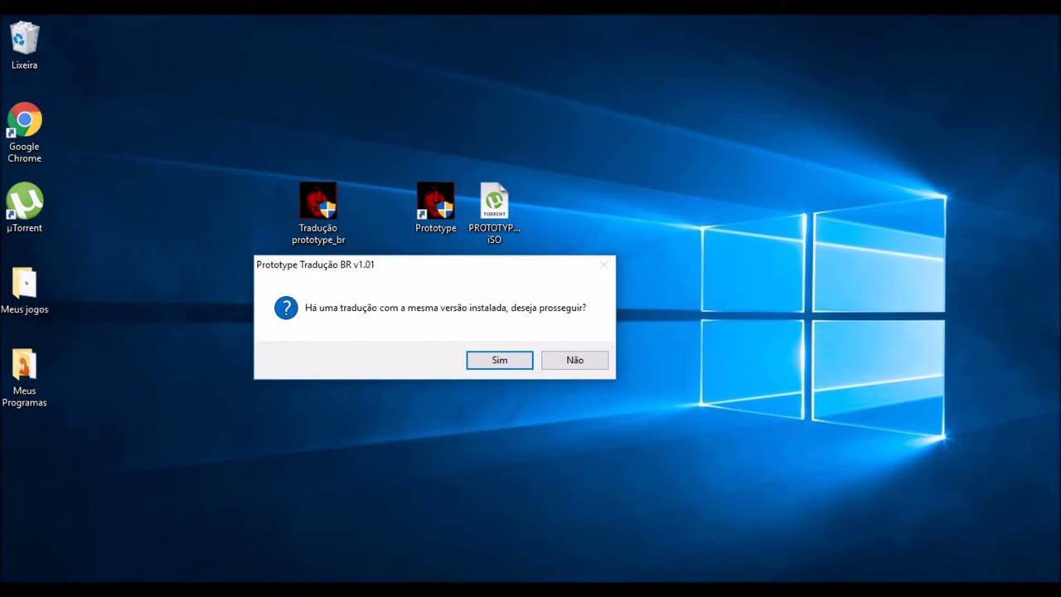
drag(344, 270, 325, 255)
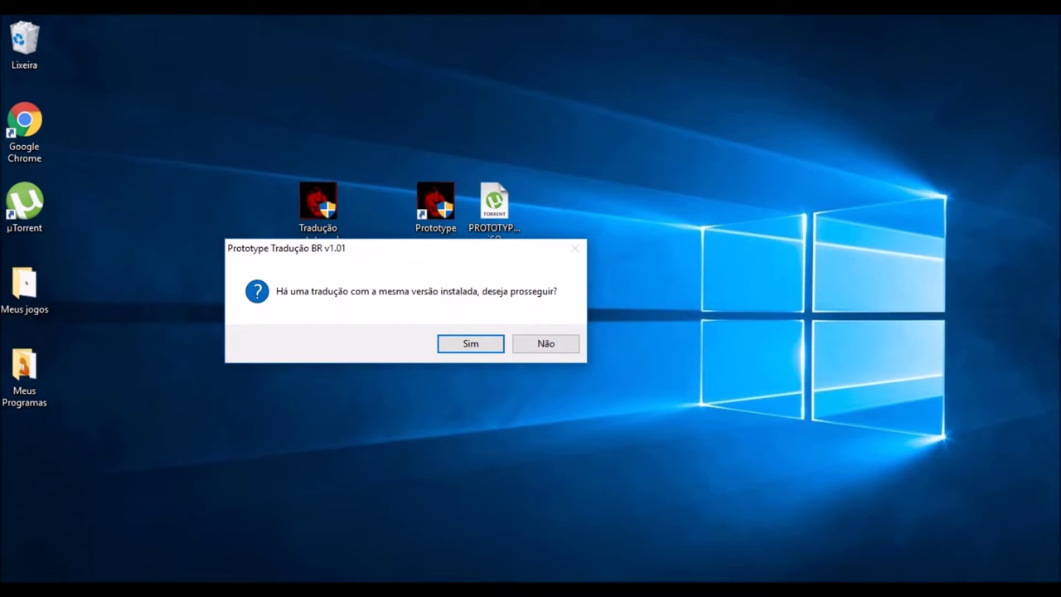
mouse_move(276, 250)
mouse_down()
mouse_move(308, 248)
mouse_move(255, 223)
mouse_move(231, 91)
mouse_move(406, 257)
mouse_move(398, 313)
mouse_move(320, 284)
mouse_move(284, 257)
mouse_up()
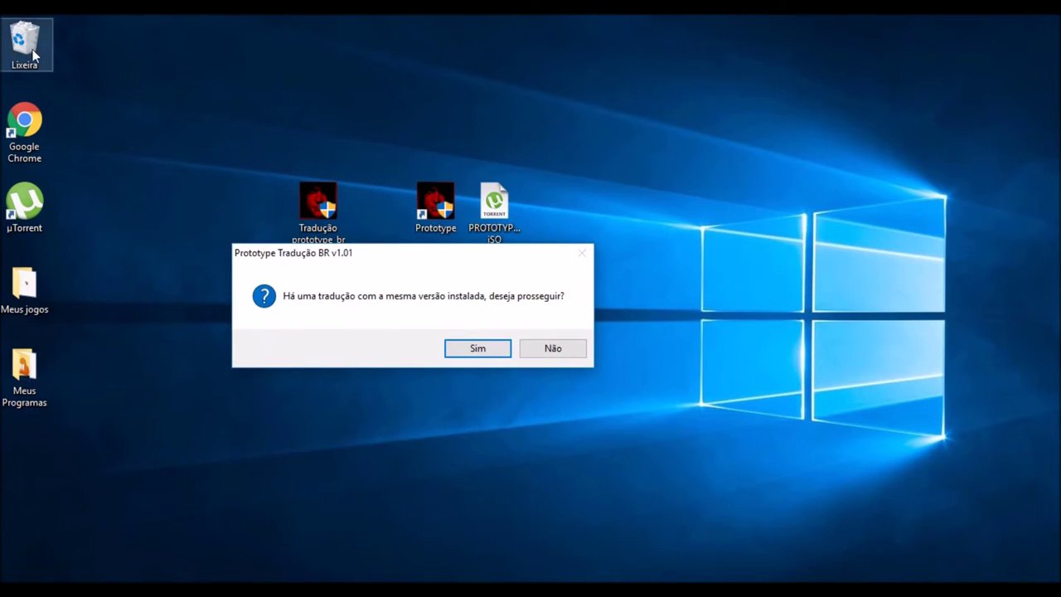
Step: Browse to C:\Arquivos de Programas (x86)\Games Instalados\Prototype, locate the prototypef application and close the folder window
click(58, 67)
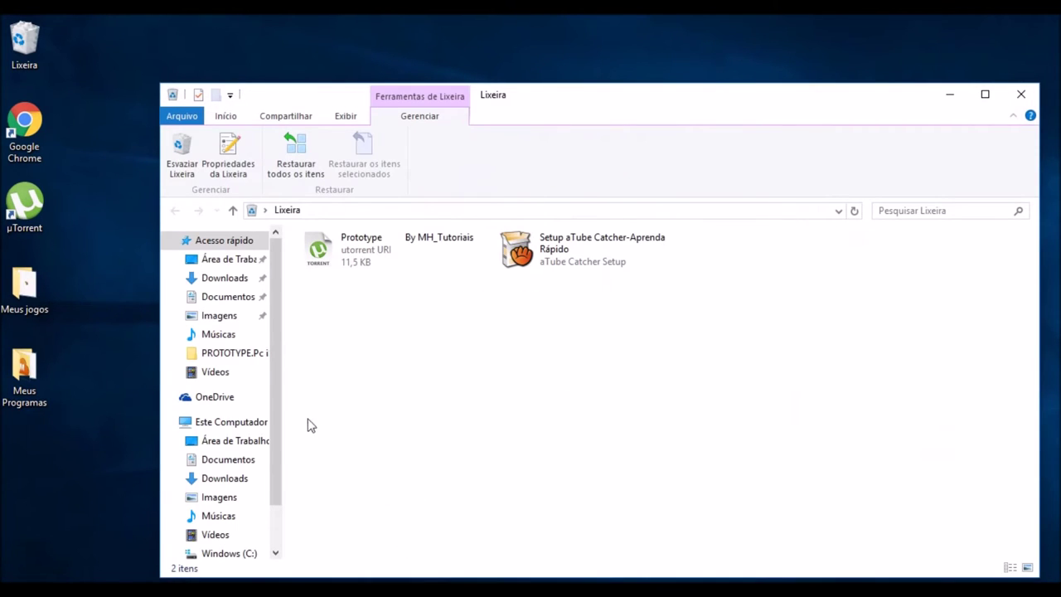
click(245, 423)
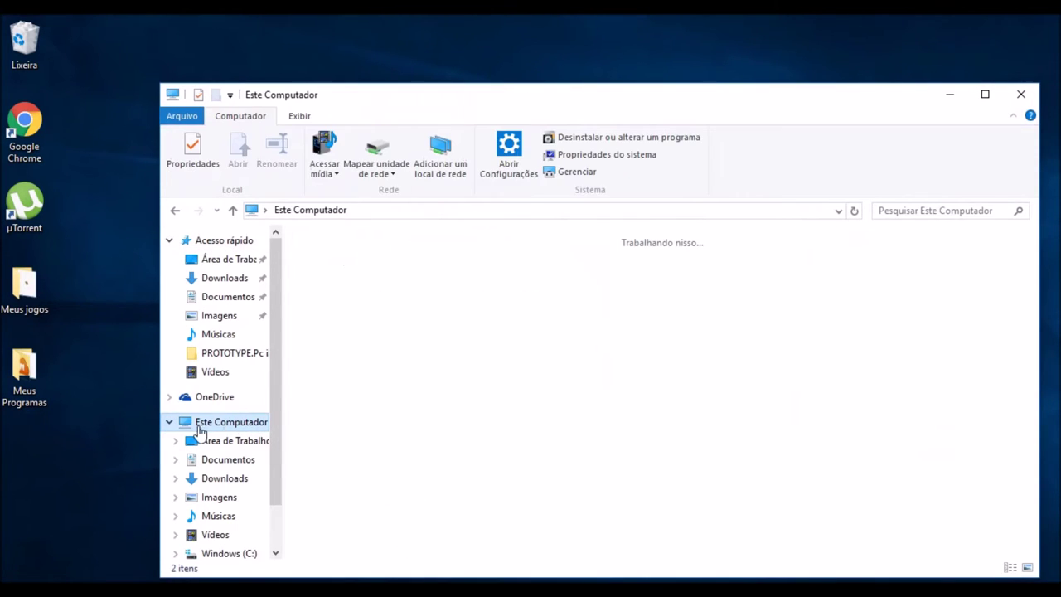
double_click(379, 375)
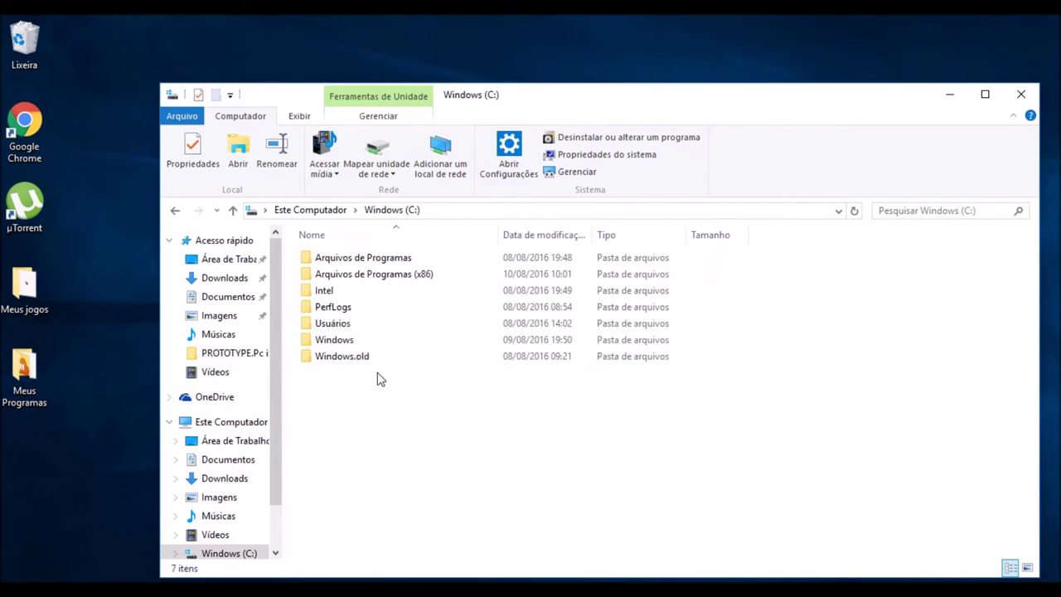
double_click(361, 275)
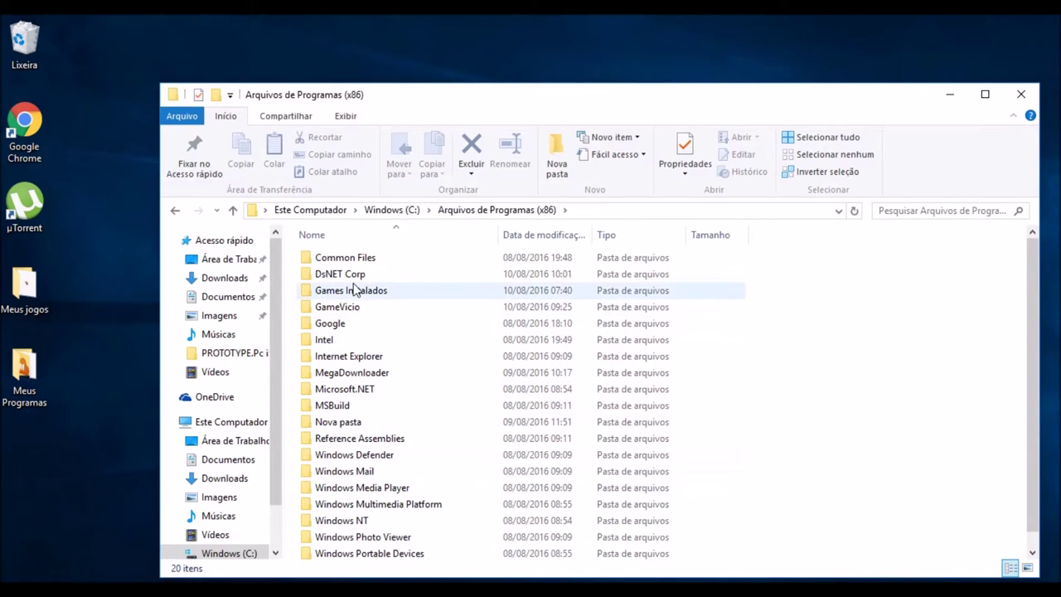
double_click(390, 295)
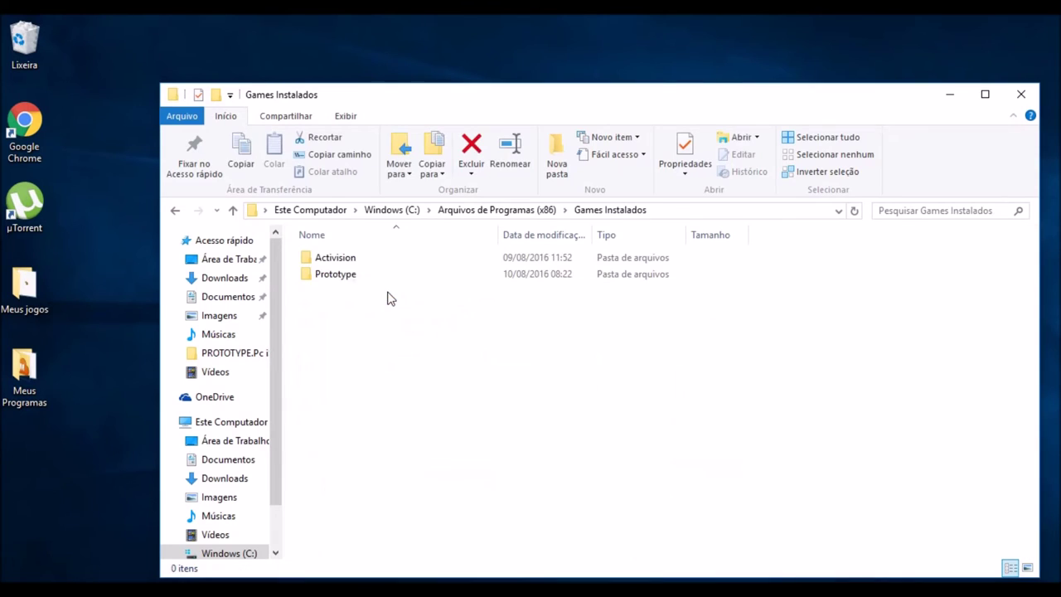
double_click(372, 285)
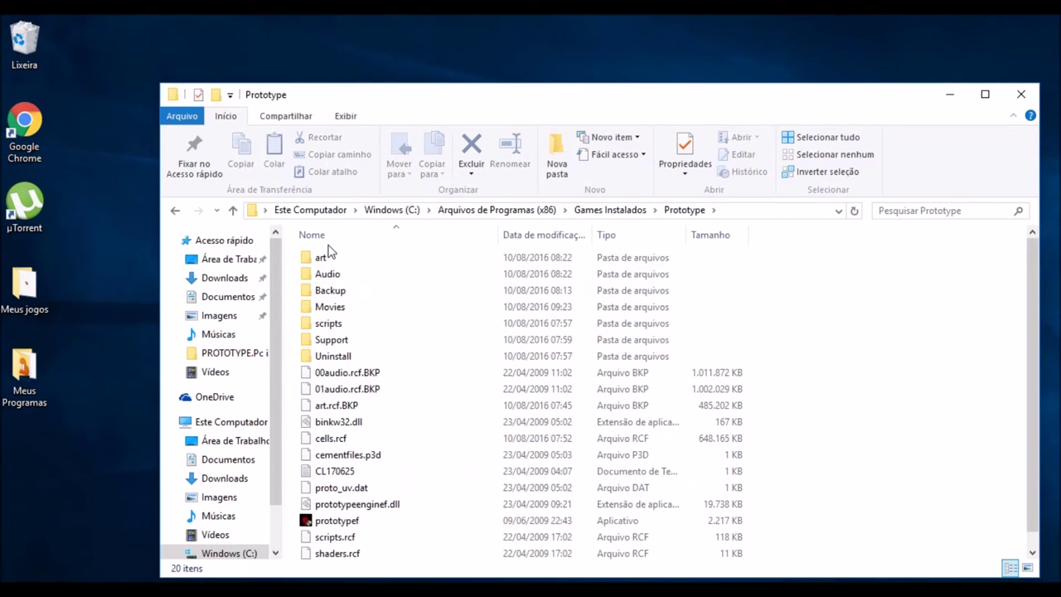
scroll(347, 508, down, 1)
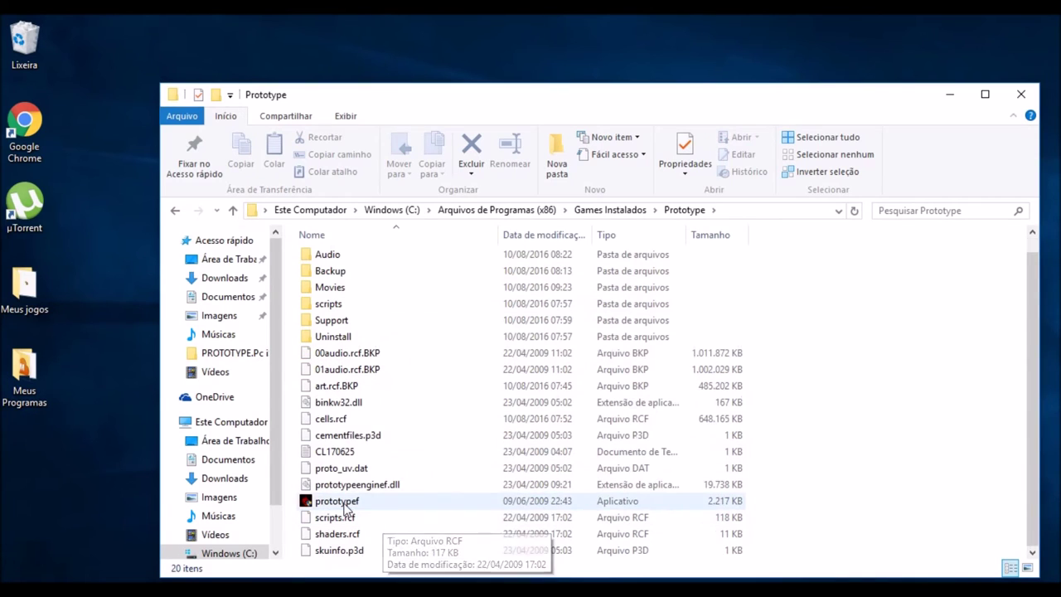
click(334, 503)
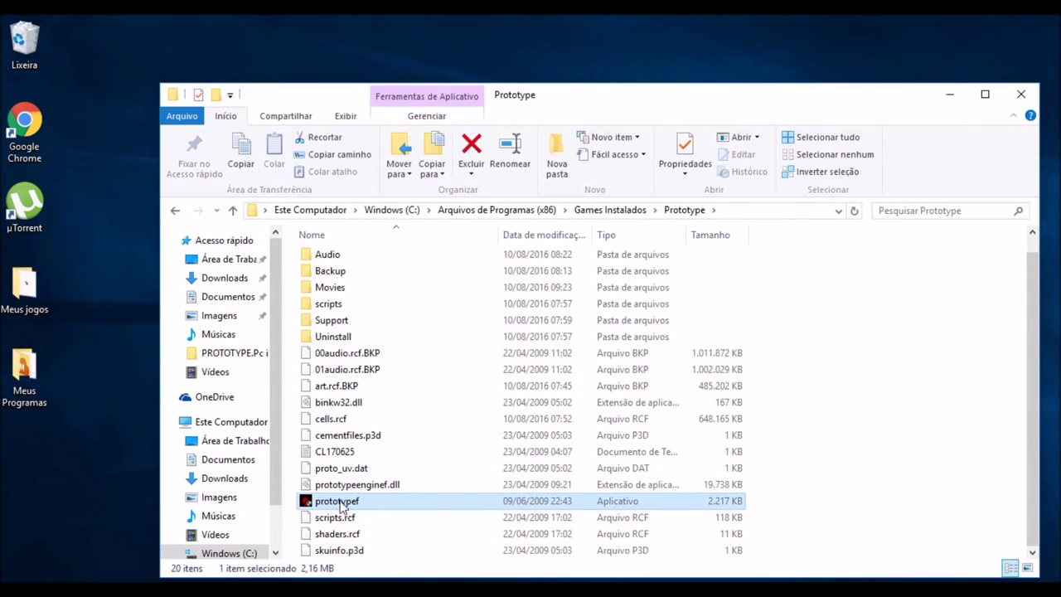
click(1020, 94)
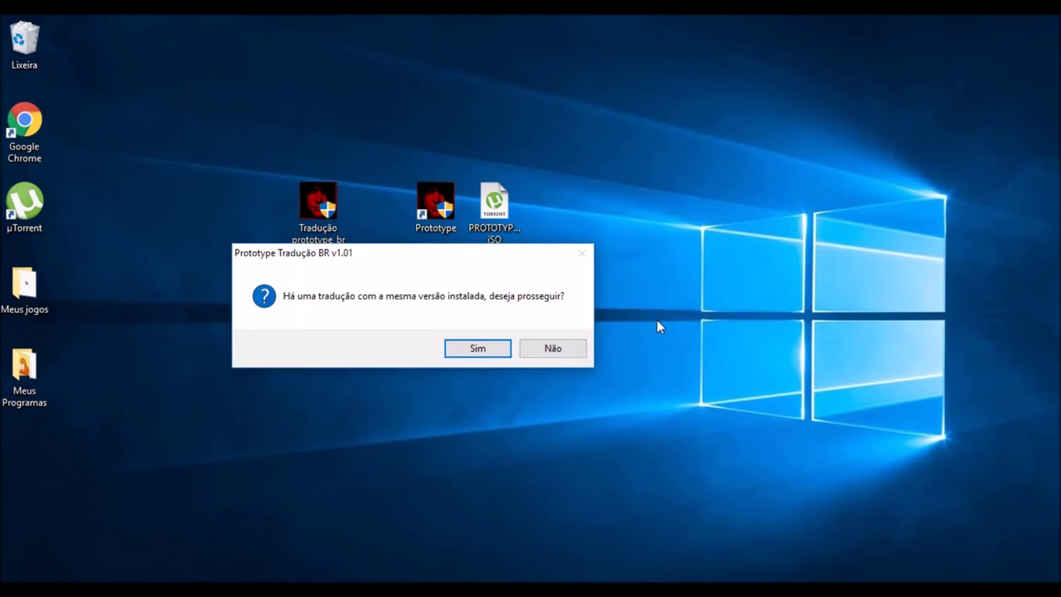
Step: Decline reinstalling the Prototype Tradução BR v1.01 translation and move the Tradução prototype_br installer to the far side of the PROTOTYPE torrent
drag(343, 252, 413, 281)
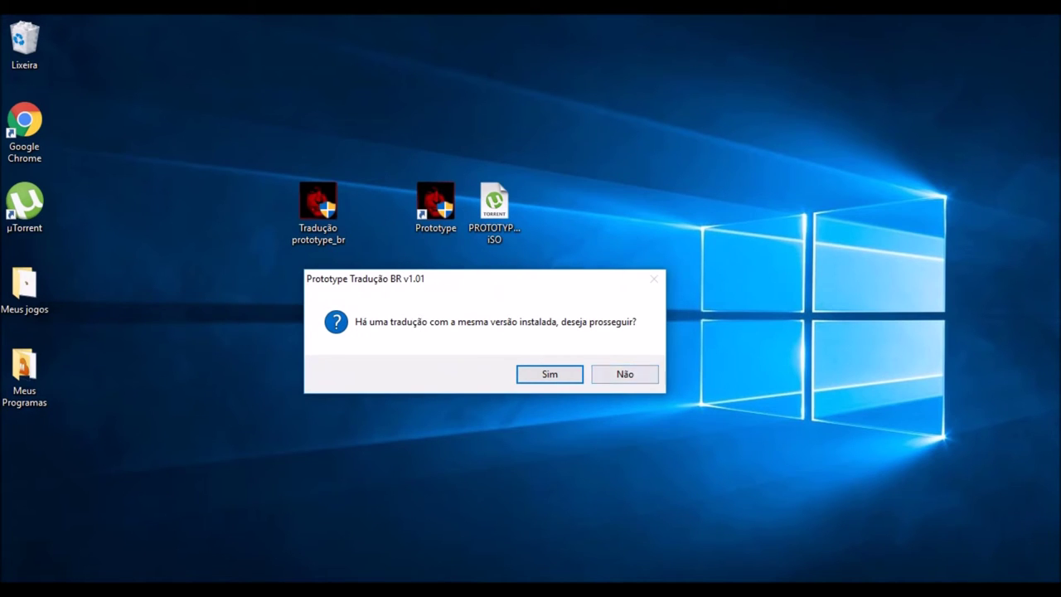
drag(412, 281, 372, 269)
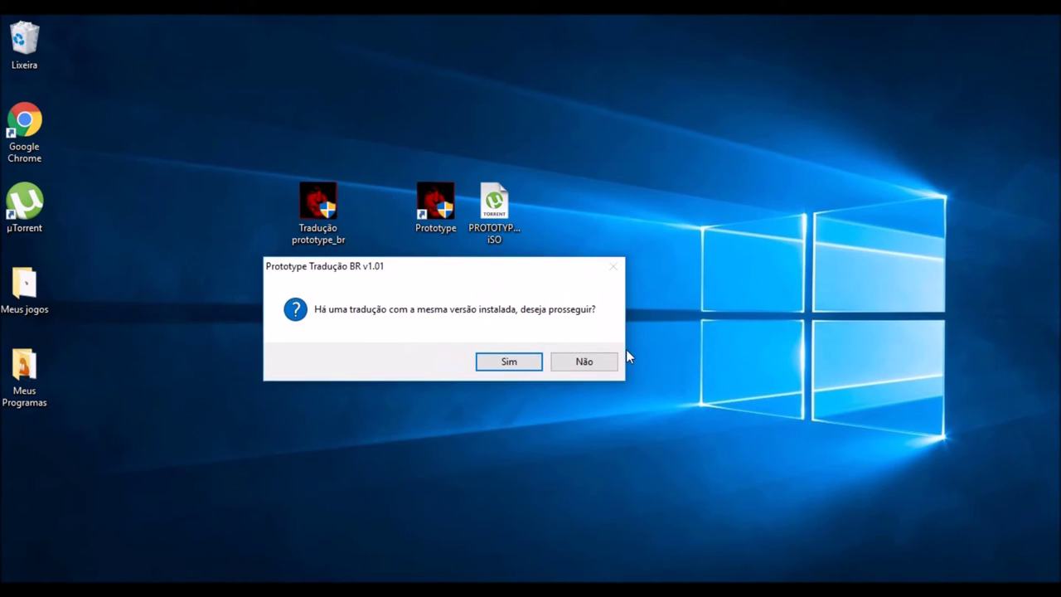
click(584, 361)
drag(334, 209, 685, 210)
Step: Check the Prototype shortcut's option to run as administrator without launching the game
mouse_move(425, 197)
mouse_down()
mouse_move(395, 242)
mouse_move(352, 224)
mouse_move(421, 195)
mouse_move(423, 257)
mouse_move(420, 206)
mouse_up()
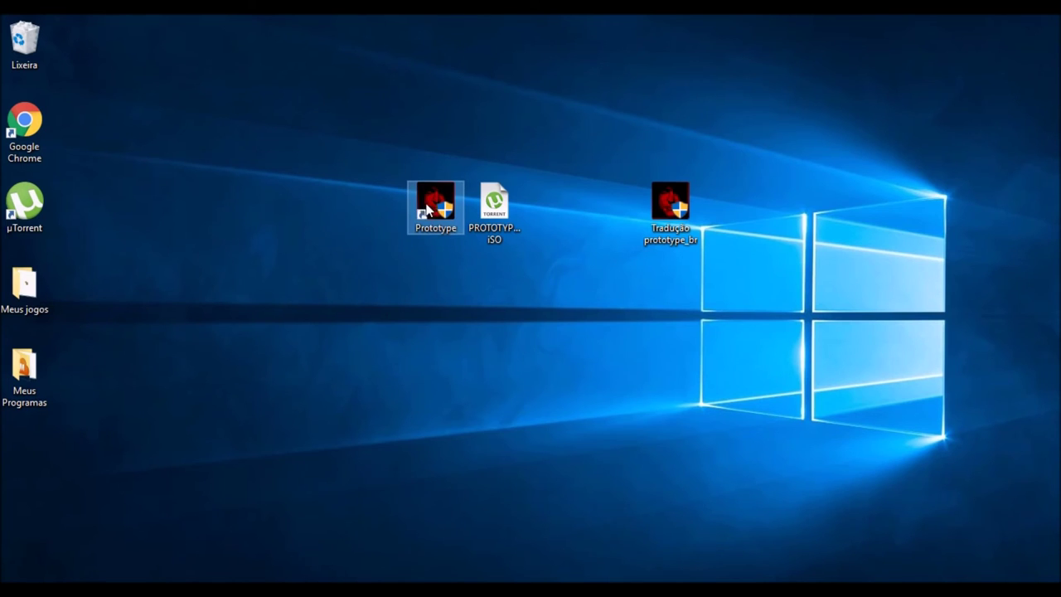
right_click(429, 209)
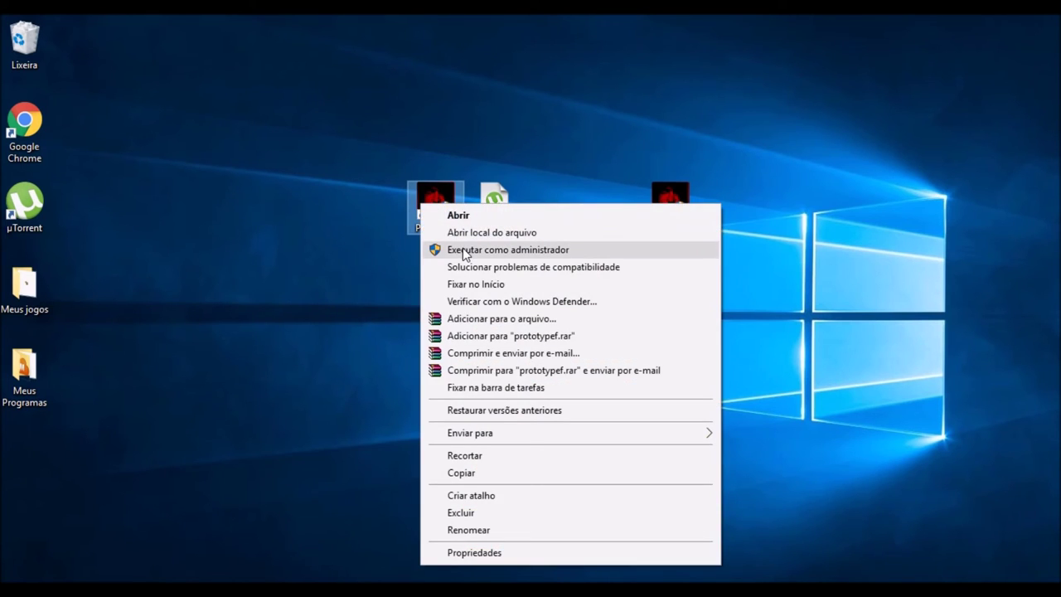
click(425, 191)
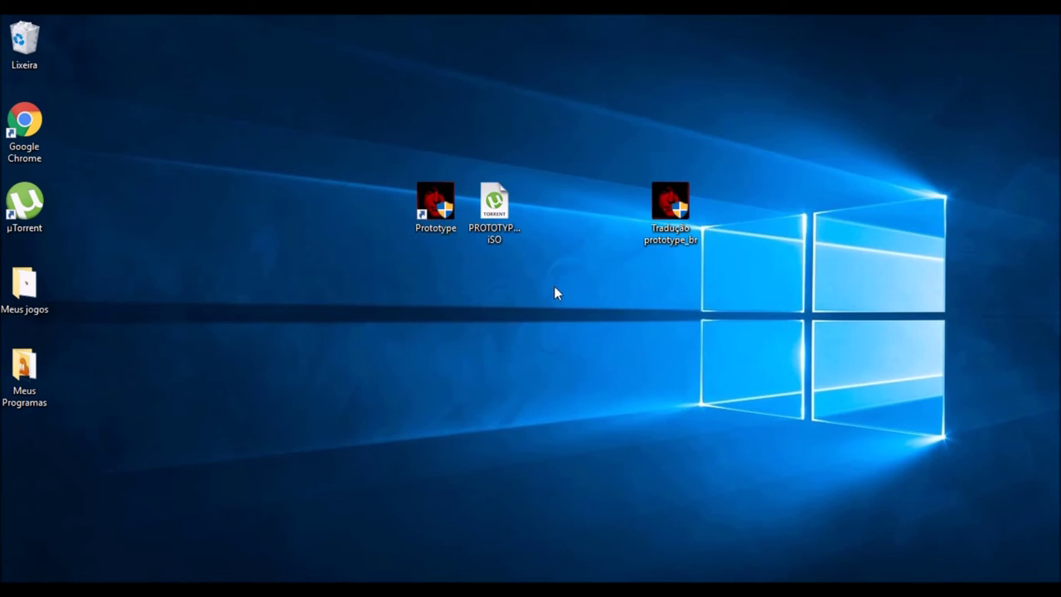
Step: Spread out the desktop icons, moving the PROTOTYPE torrent up above the row and the Prototype shortcut farther from the Tradução prototype_br installer
drag(486, 238, 572, 116)
drag(449, 203, 330, 277)
drag(503, 394, 311, 222)
click(487, 242)
click(470, 266)
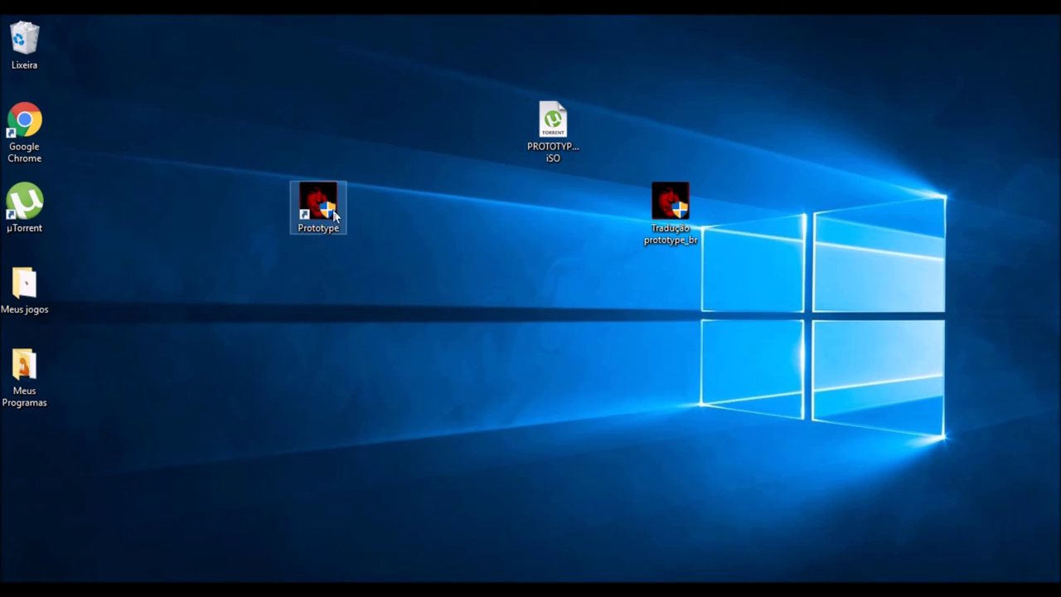
mouse_move(326, 201)
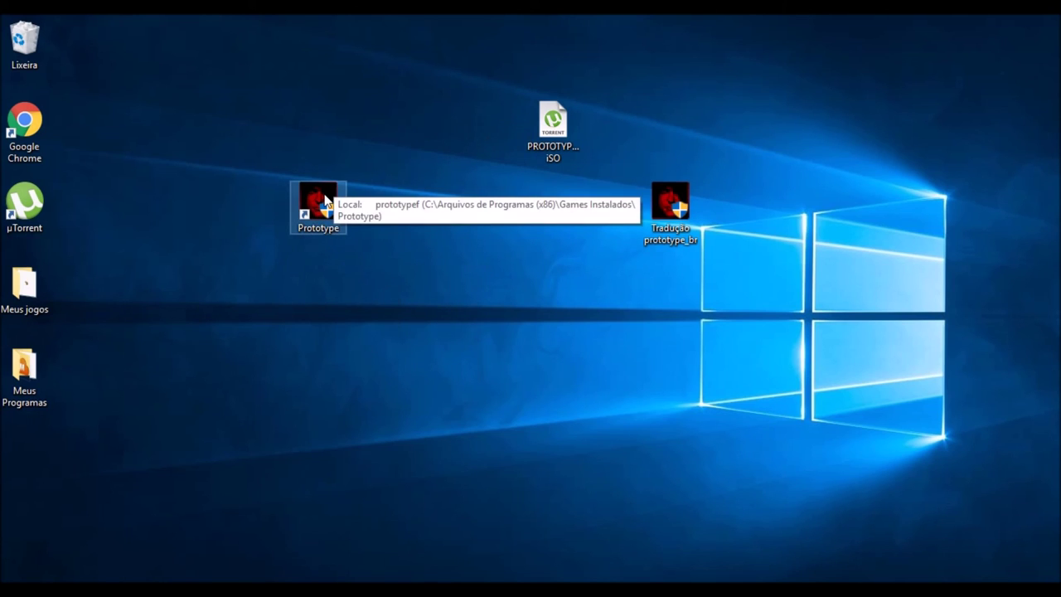